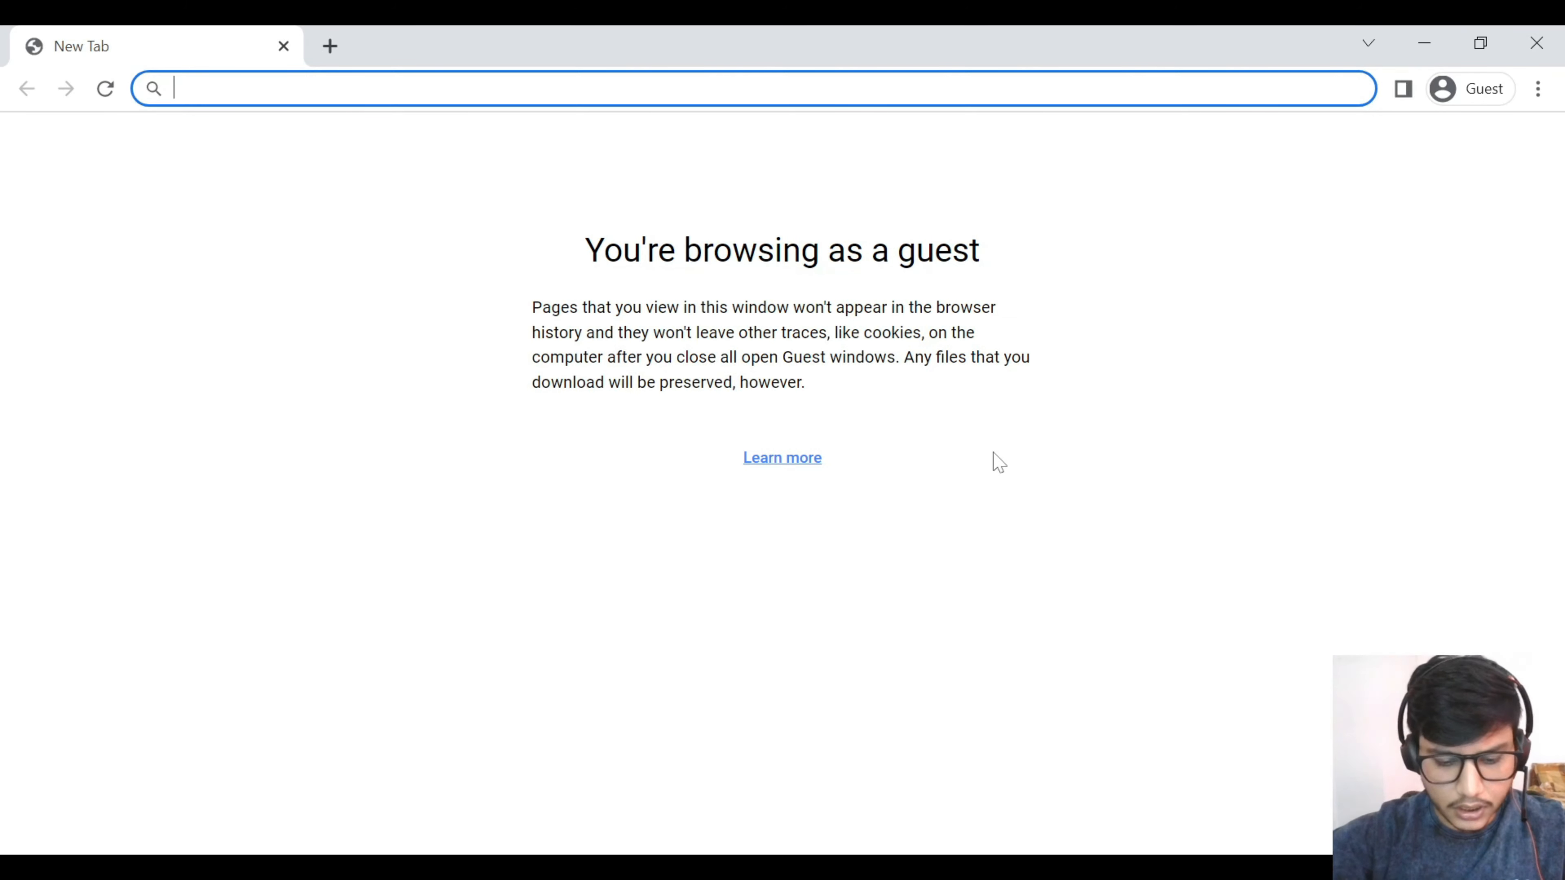
Search the web for the MongoDB download and open the MongoDB Community Server Download page
type("doenload mongo")
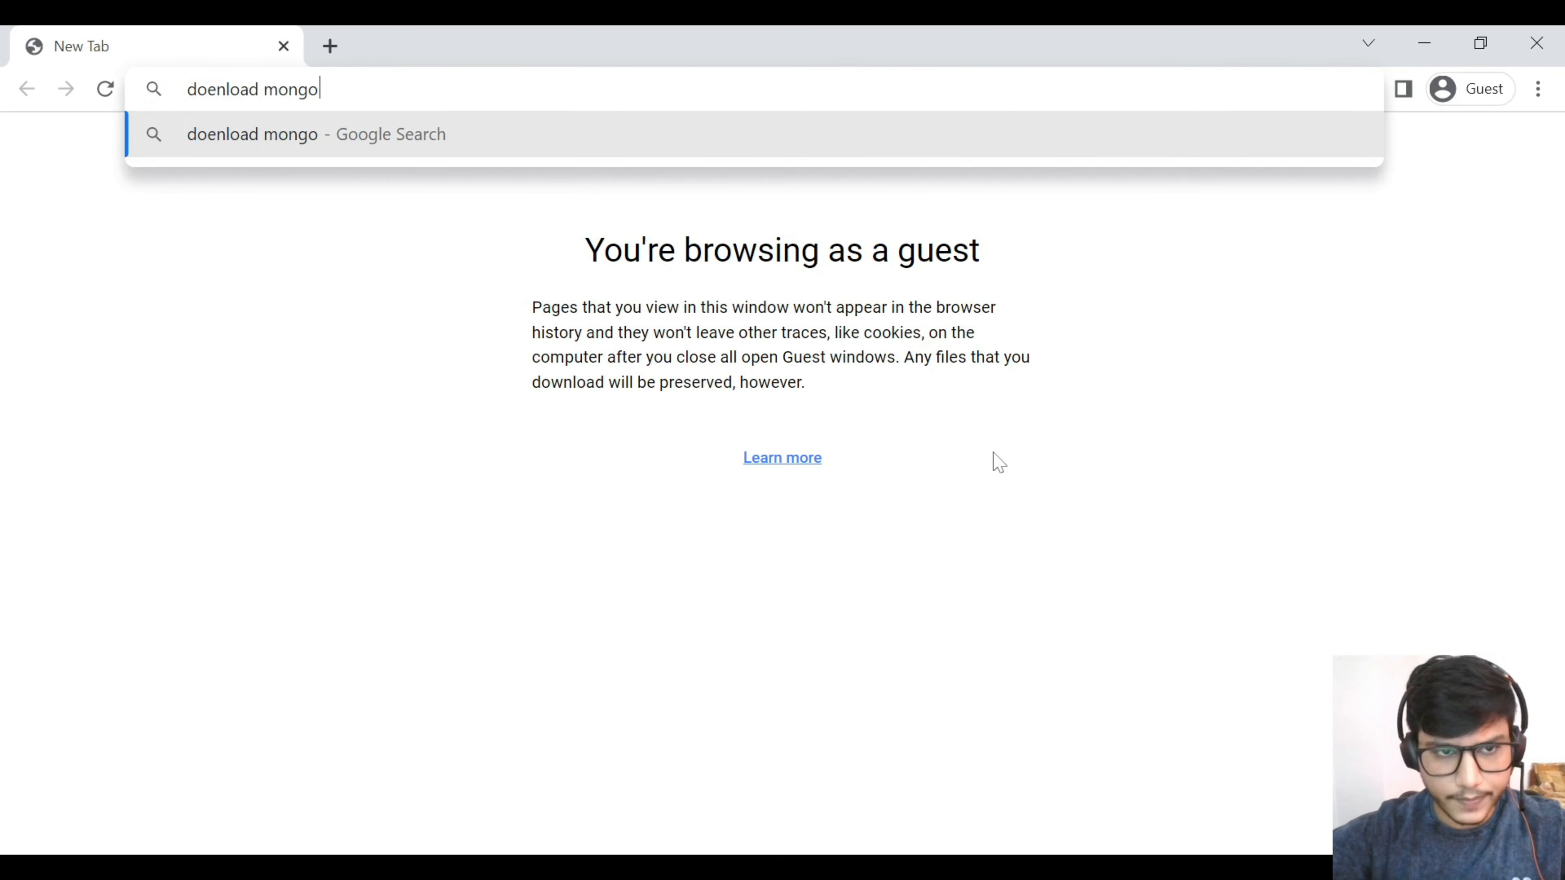
type(" db")
key("Return")
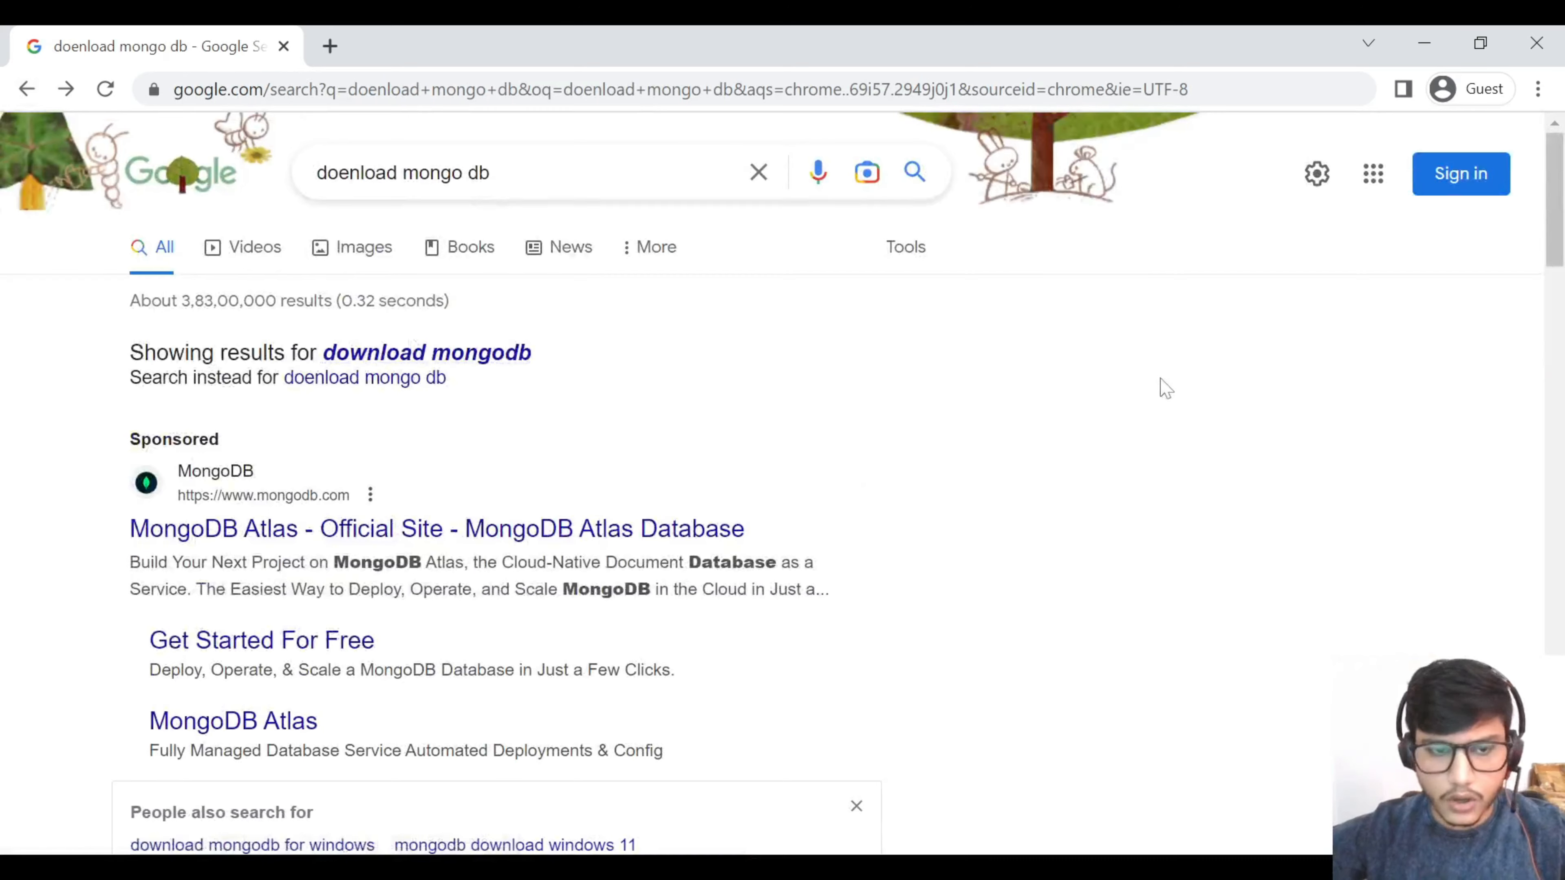
scroll(1165, 389, "down", 6)
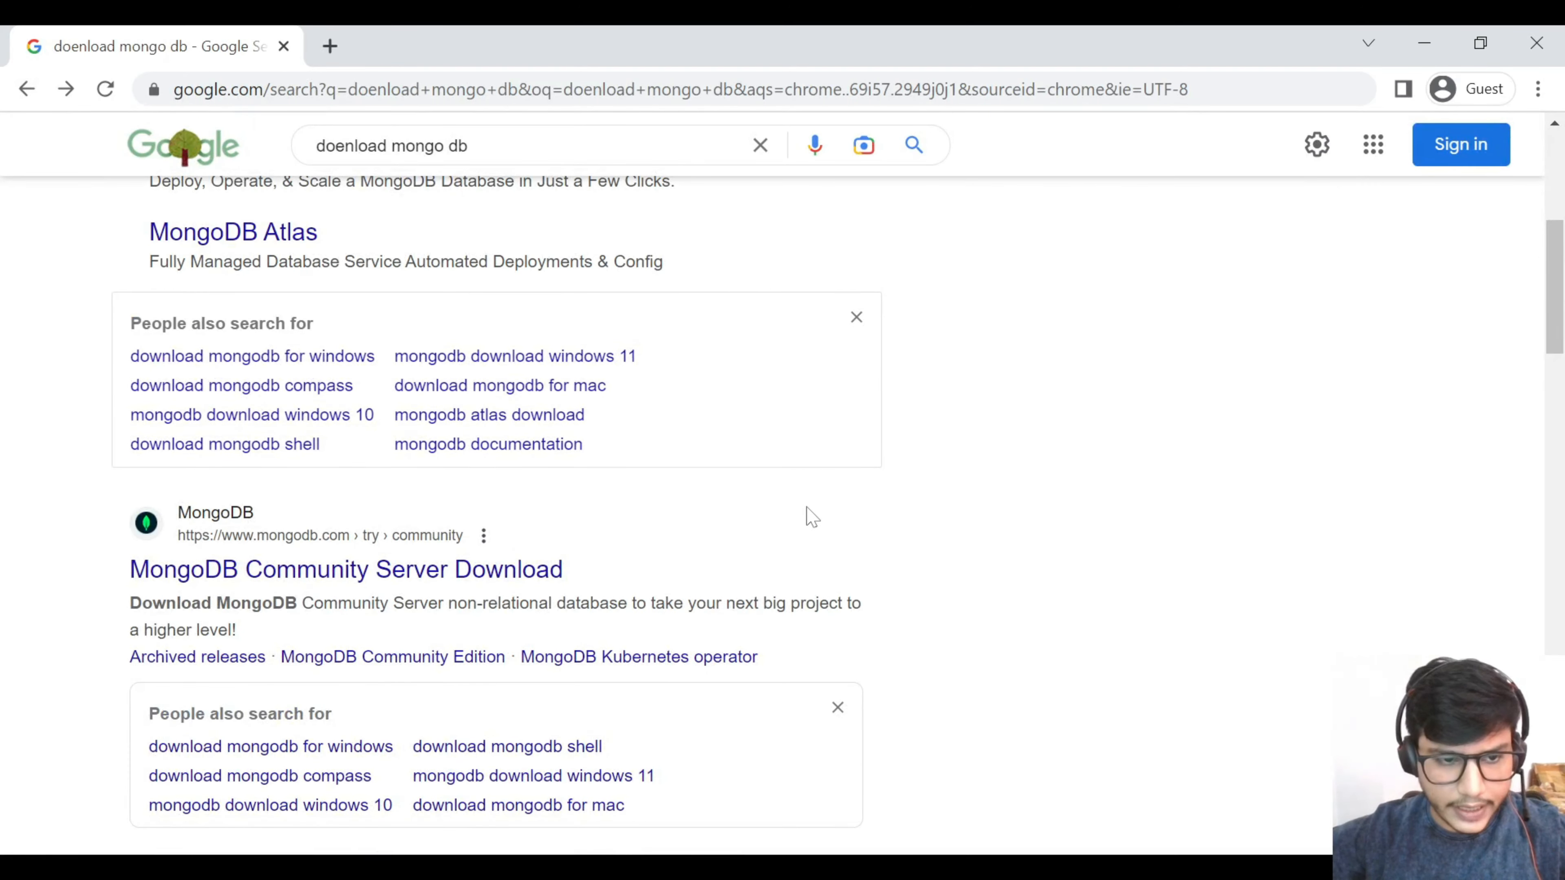
scroll(771, 524, "down", 2)
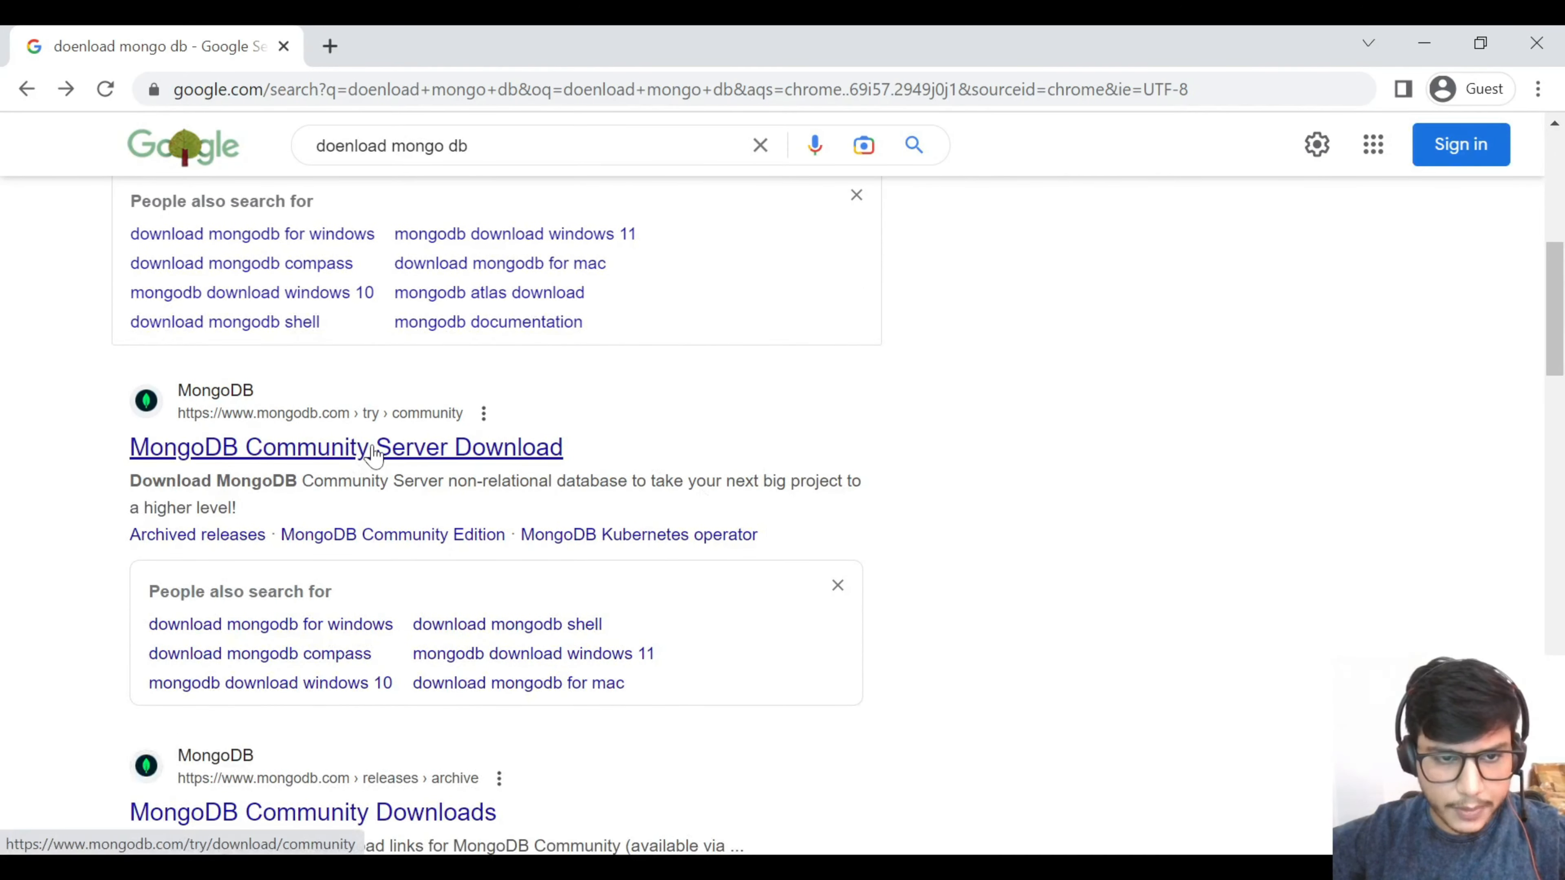
left_click(409, 454)
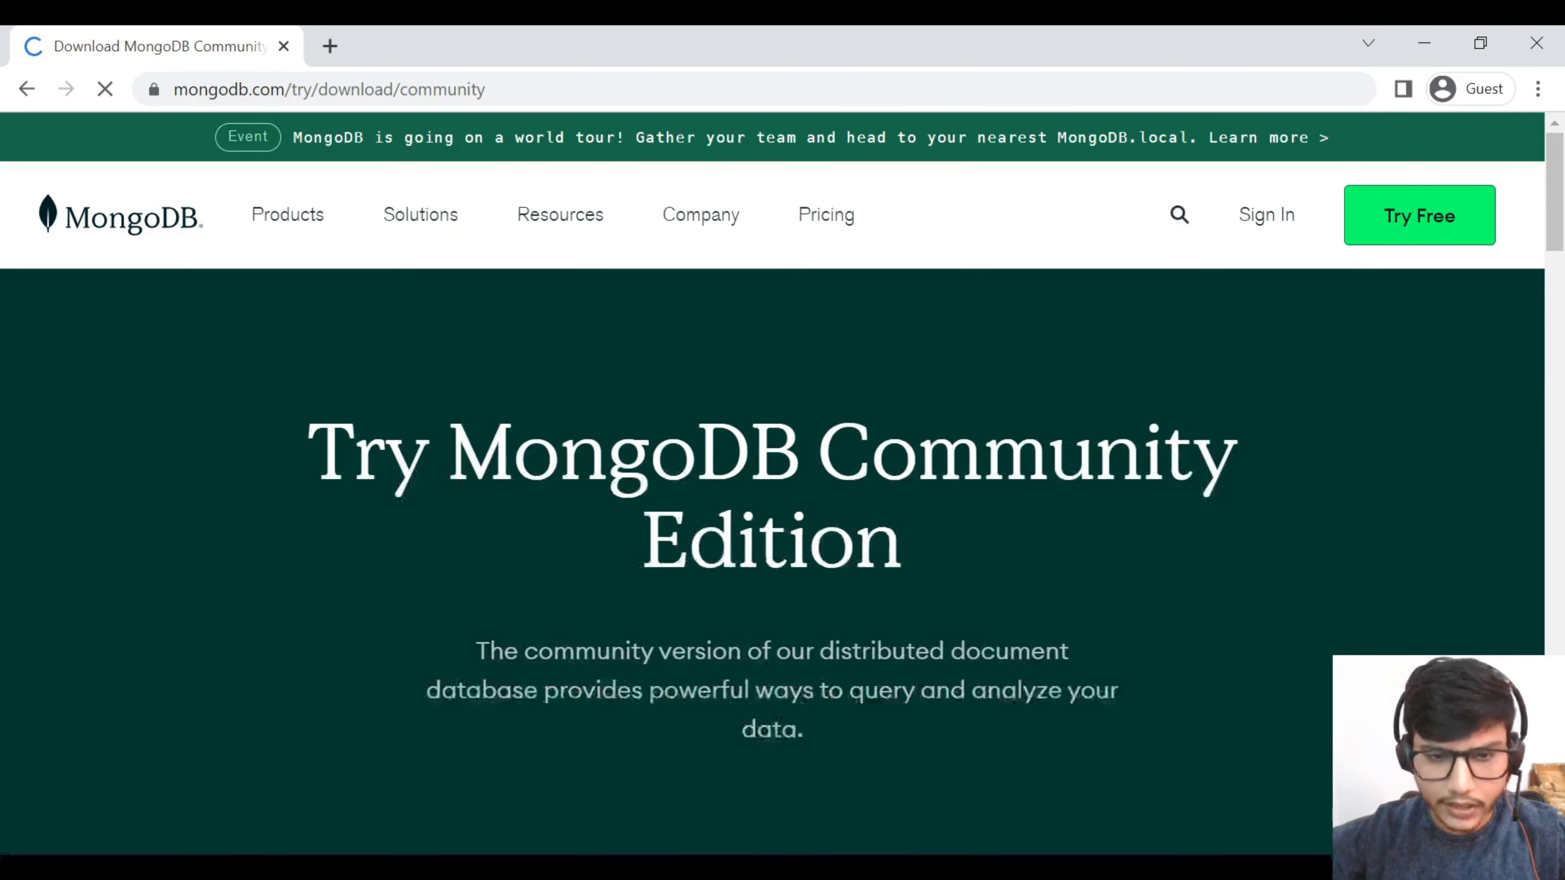
Review the version and platform choices offered for the MongoDB Community Server download
scroll(836, 461, "down", 5)
scroll(836, 461, "down", 5)
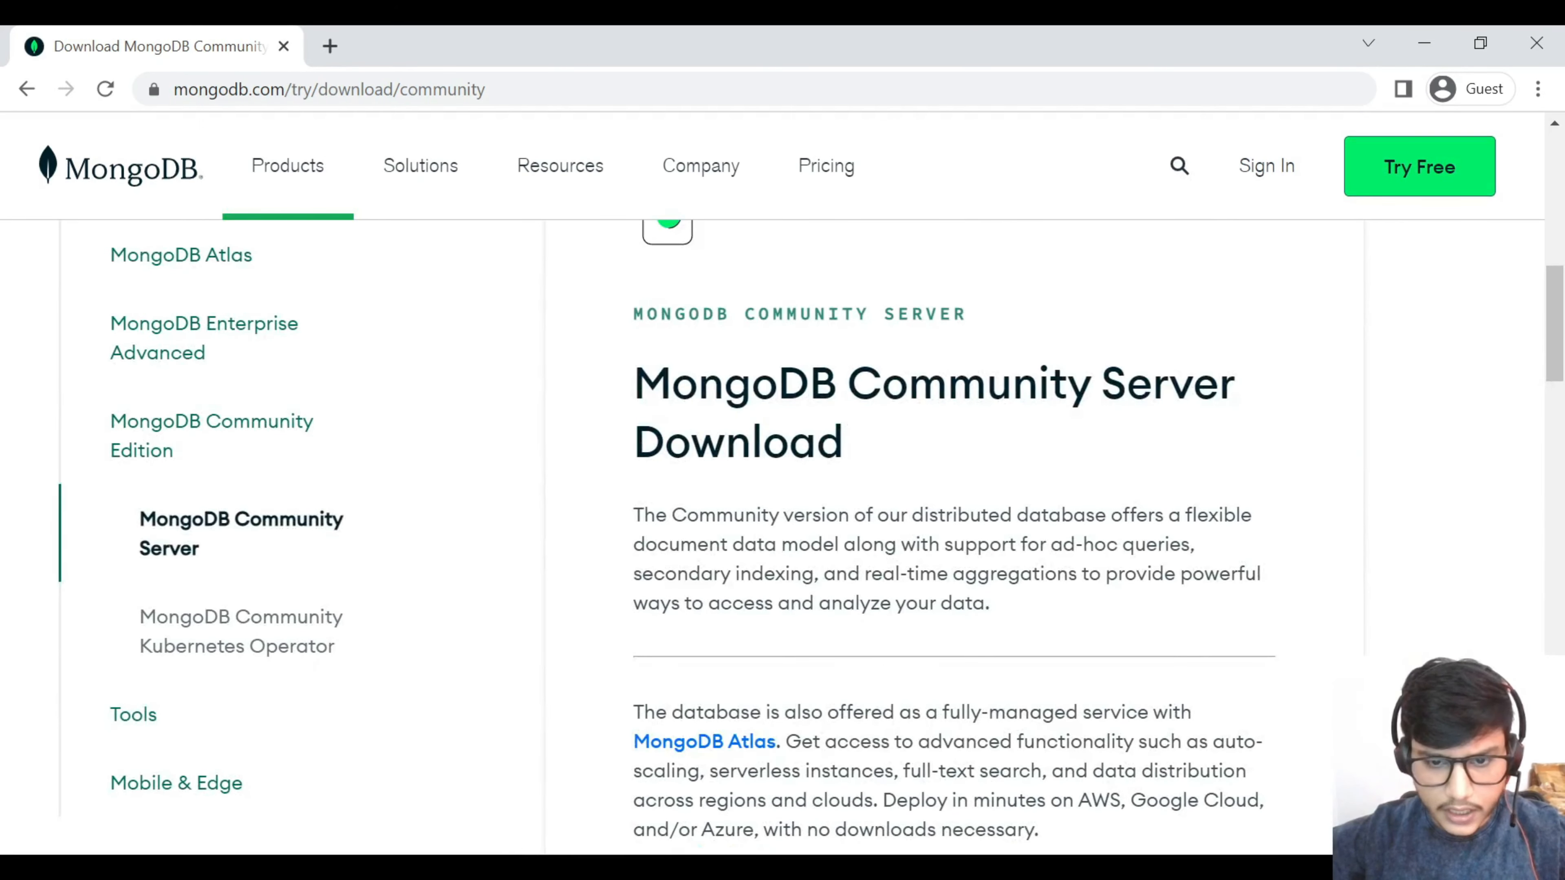
scroll(844, 460, "down", 7)
scroll(857, 458, "down", 4)
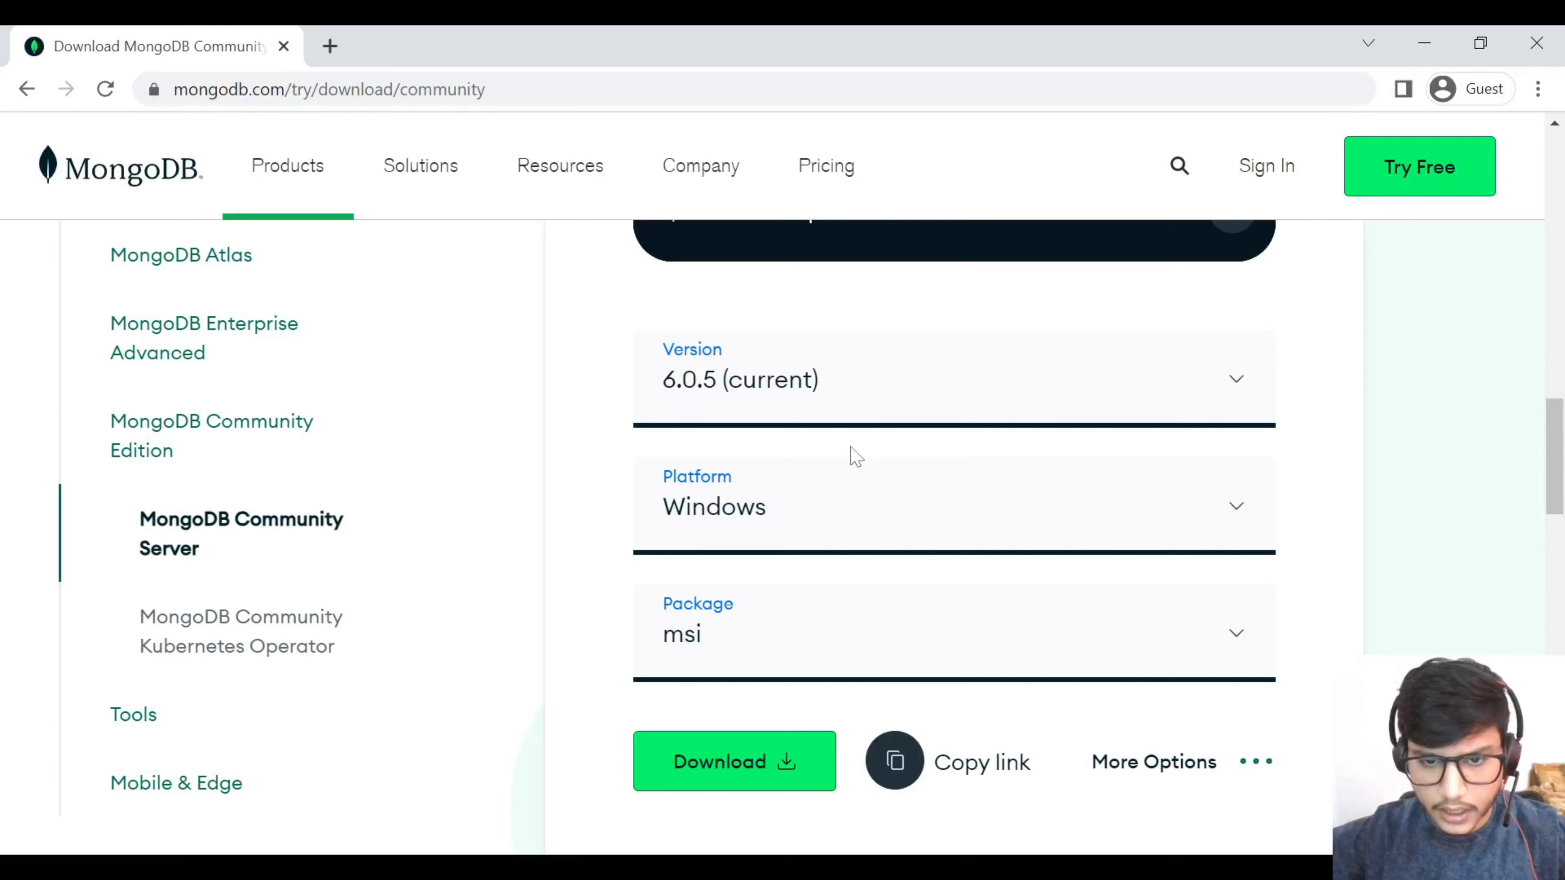
left_click(795, 390)
left_click(794, 391)
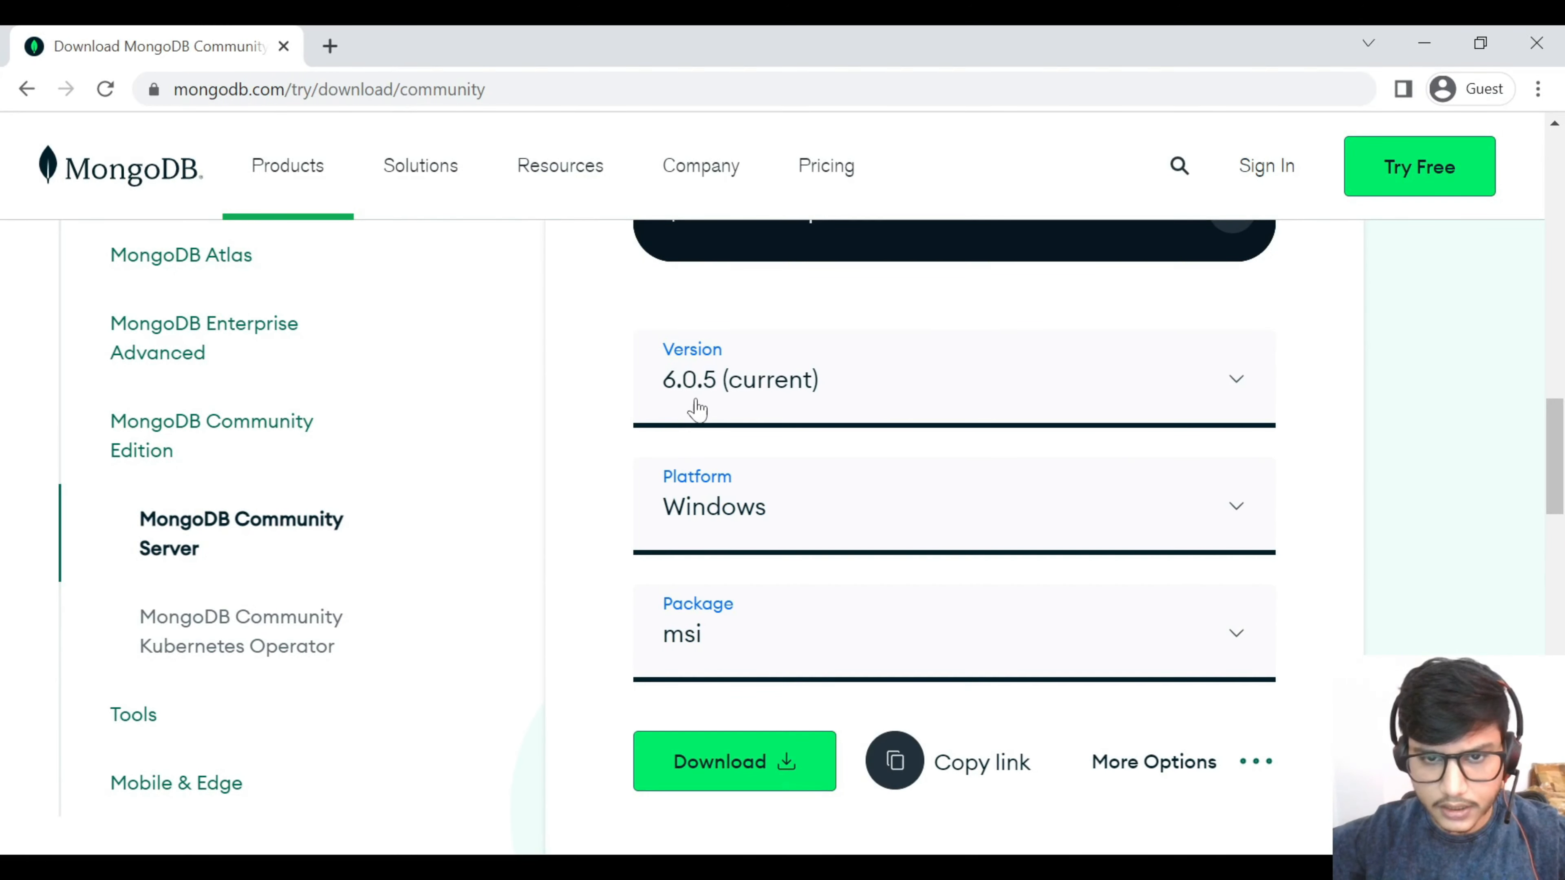
left_click(713, 506)
scroll(998, 398, "down", 3)
scroll(949, 425, "down", 3)
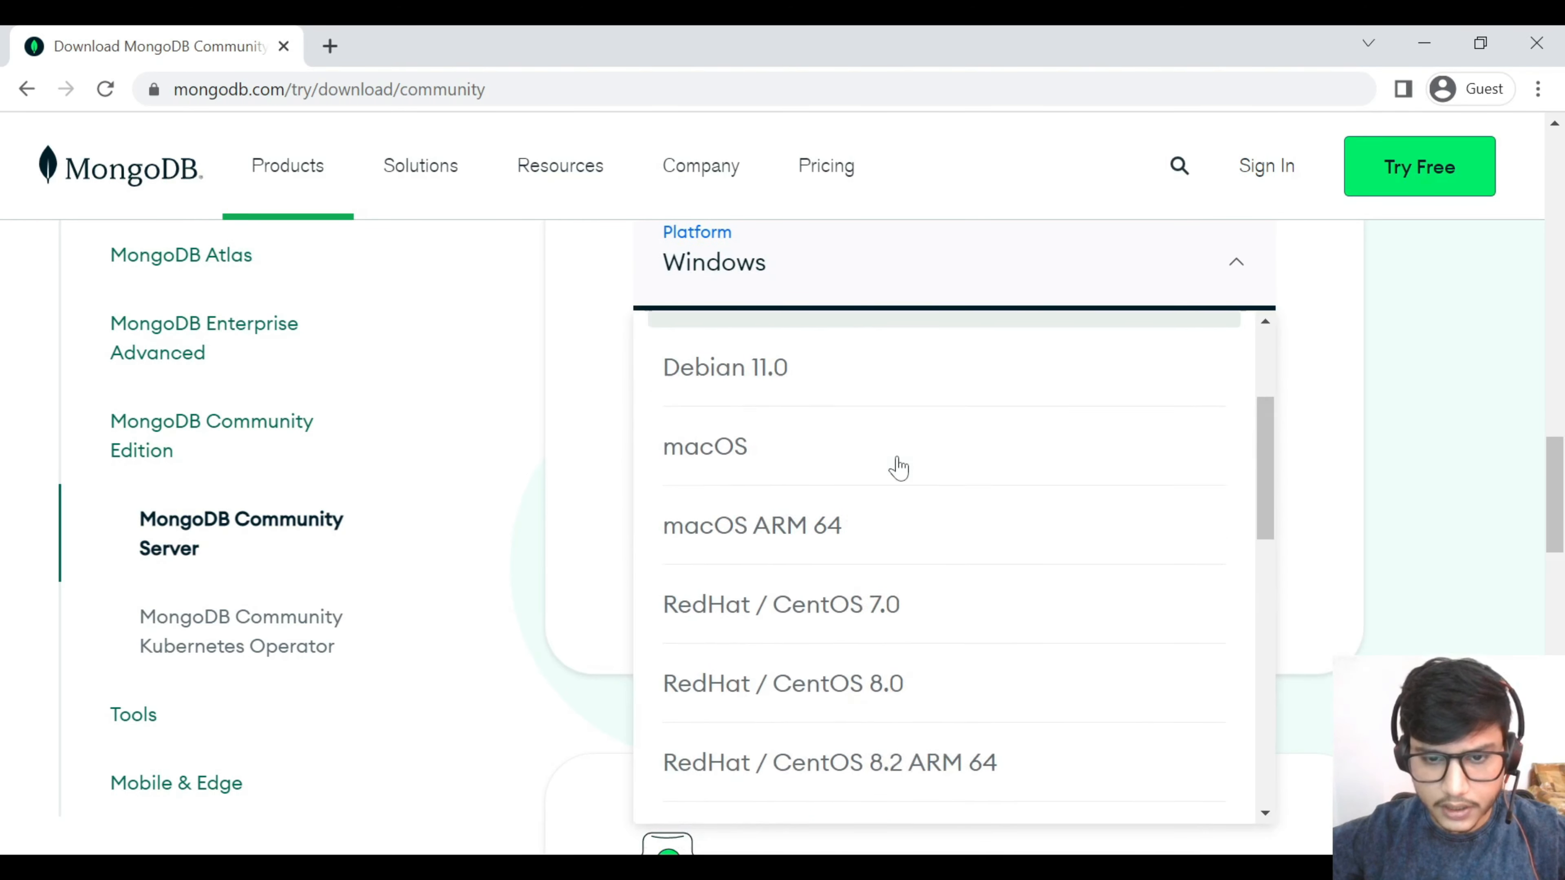
scroll(898, 469, "down", 3)
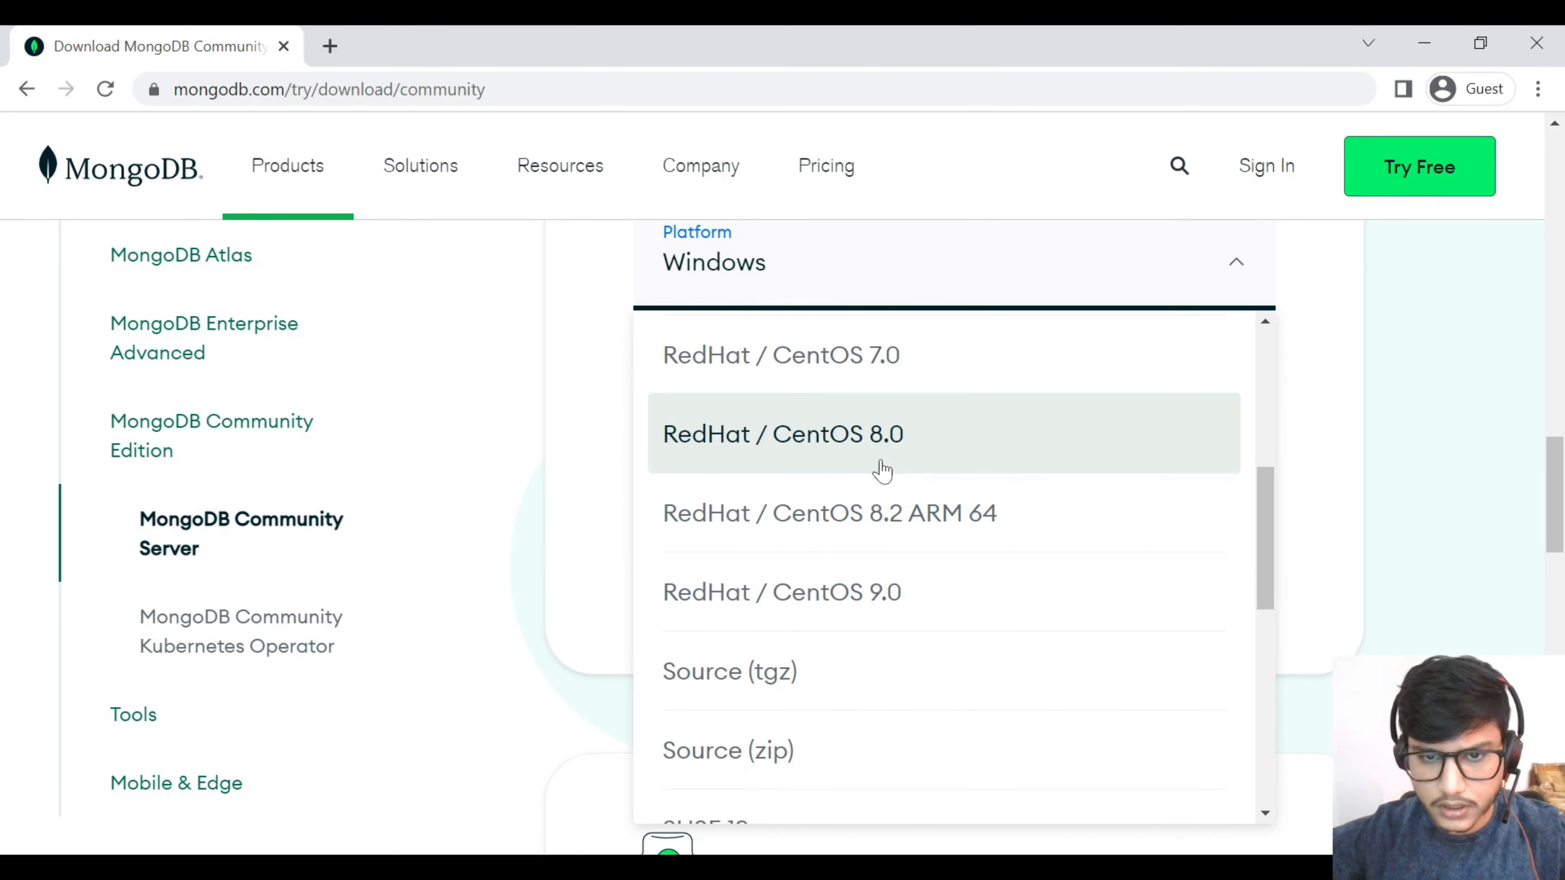
scroll(724, 409, "up", 6)
left_click(604, 420)
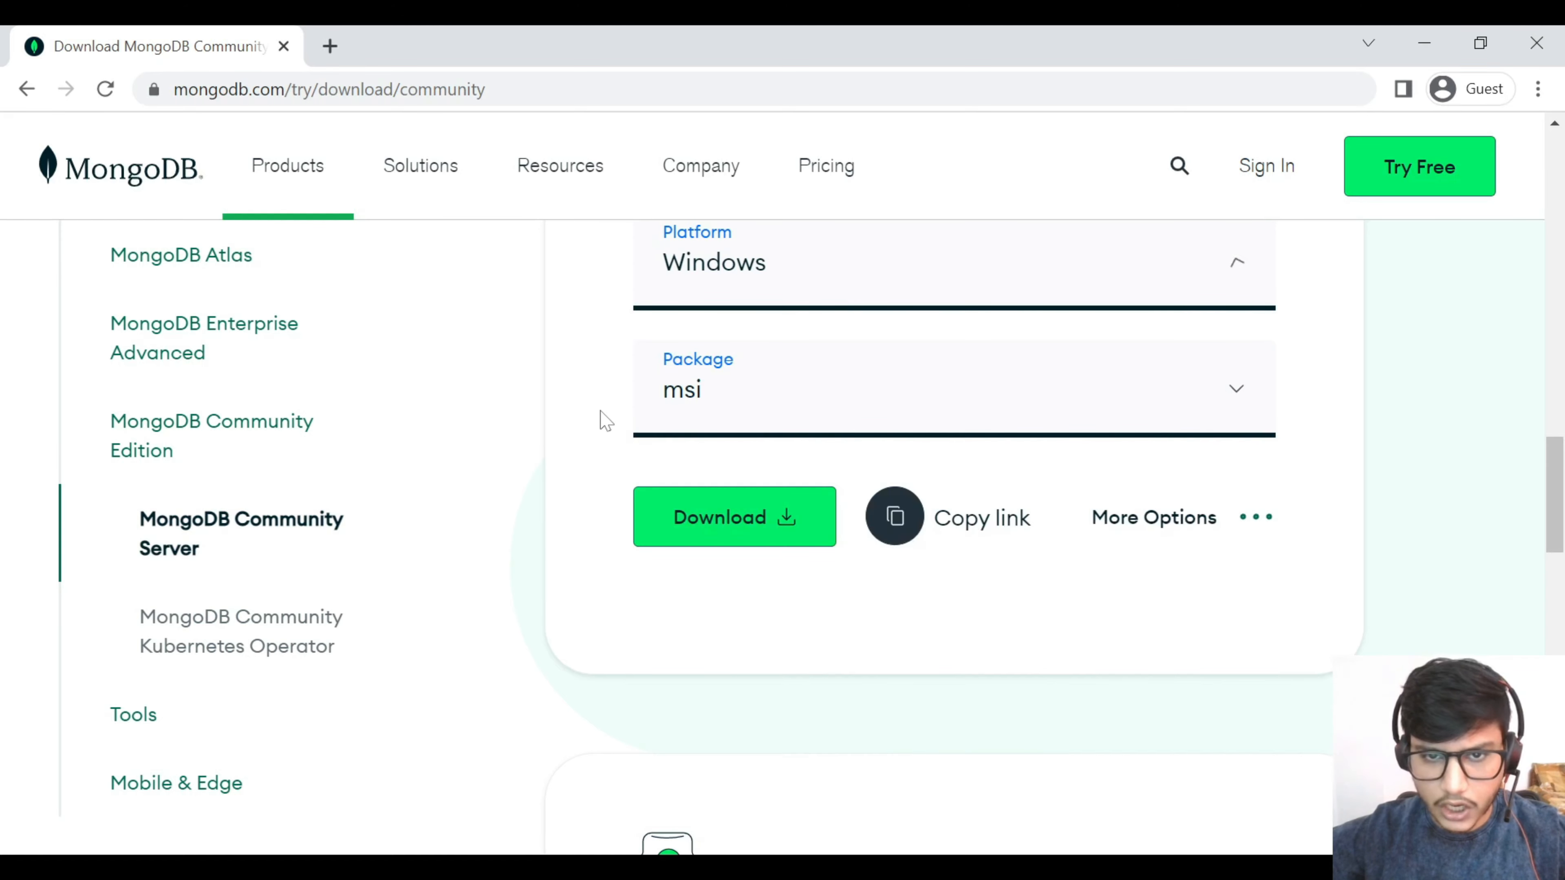
scroll(601, 420, "up", 2)
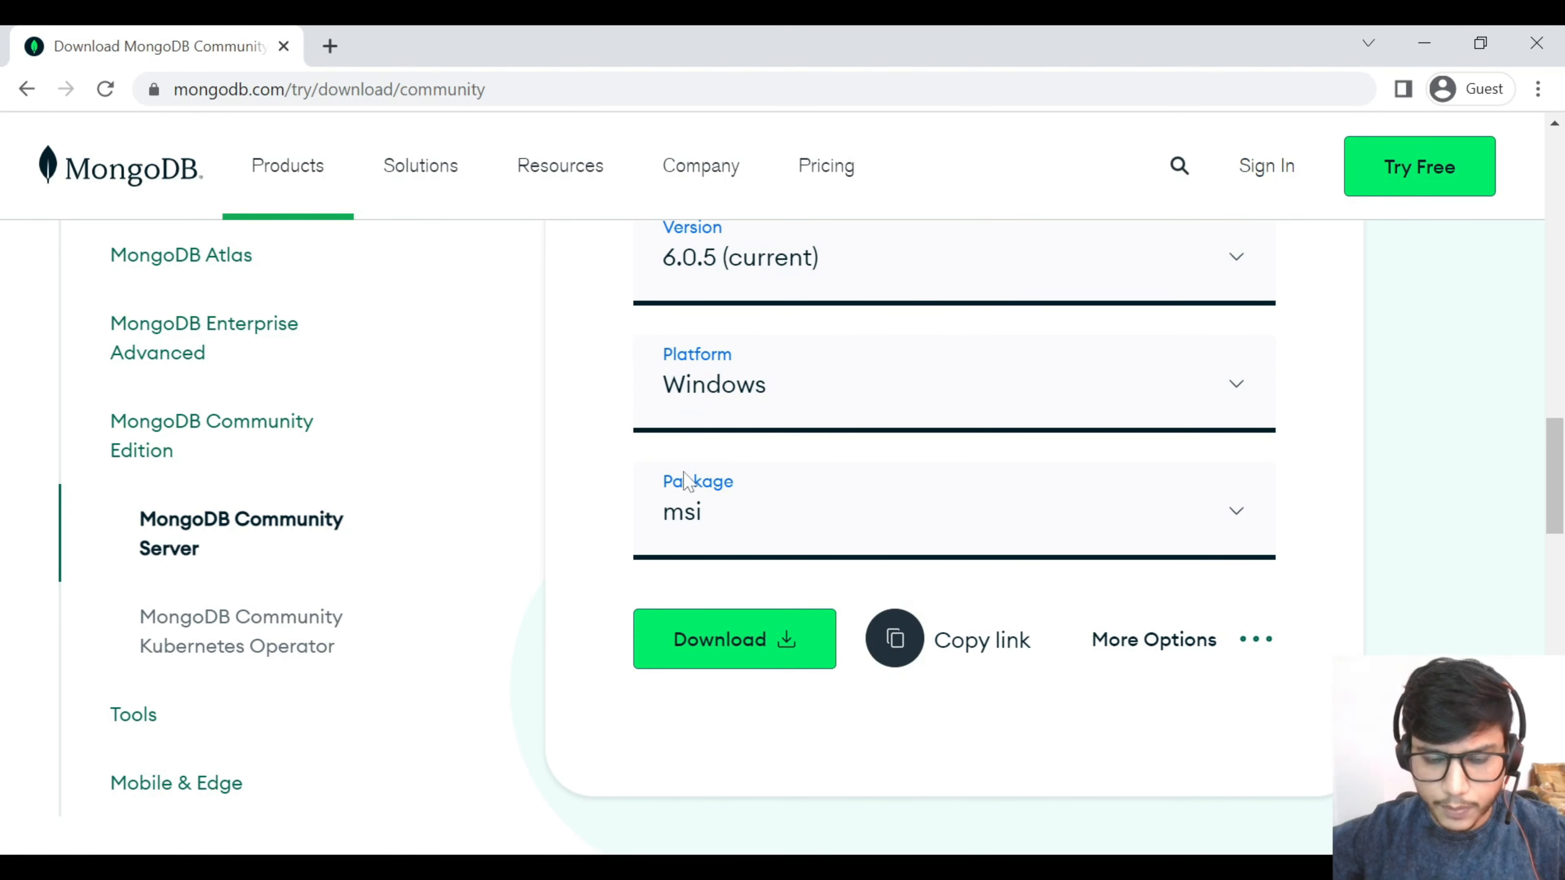
Download MongoDB Community Server 6.0.5 for Windows as an msi package
left_click(687, 511)
left_click(690, 536)
left_click(692, 541)
left_click(704, 619)
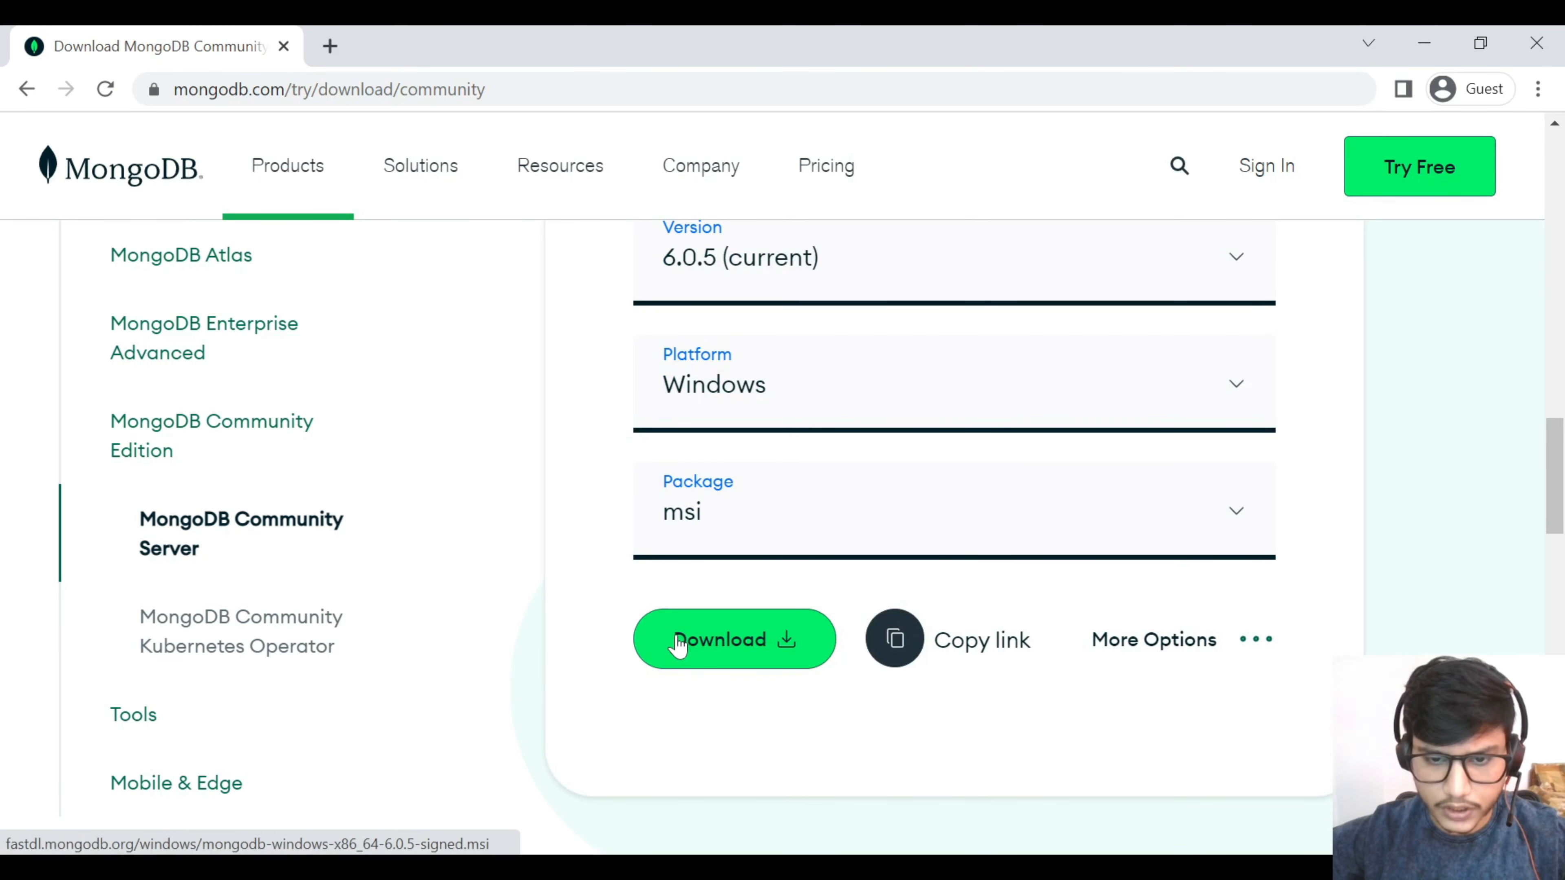
left_click(698, 651)
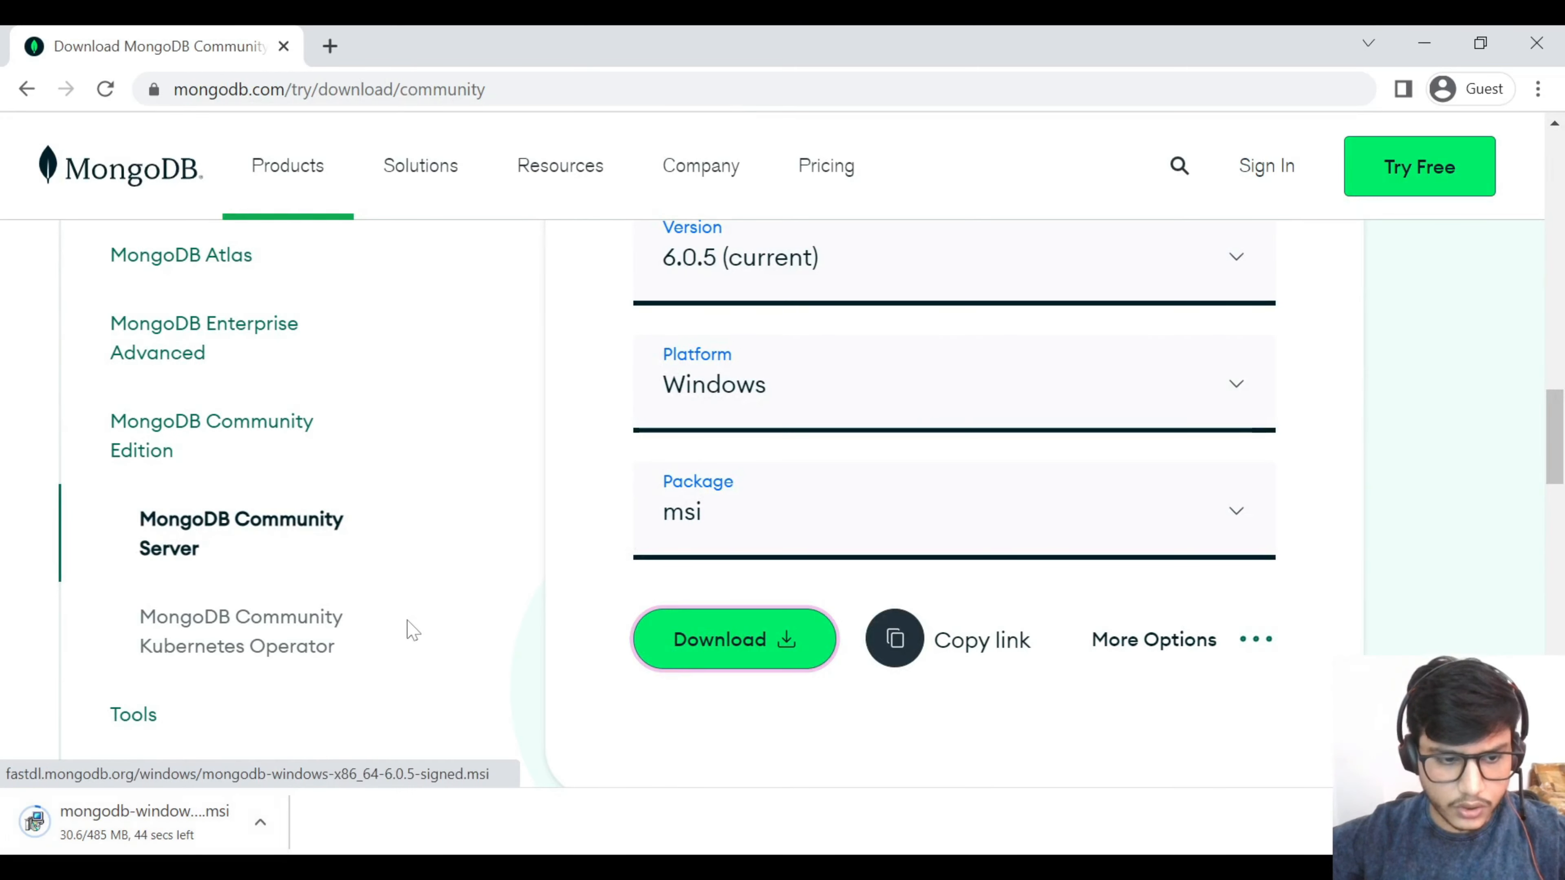
scroll(559, 595, "up", 10)
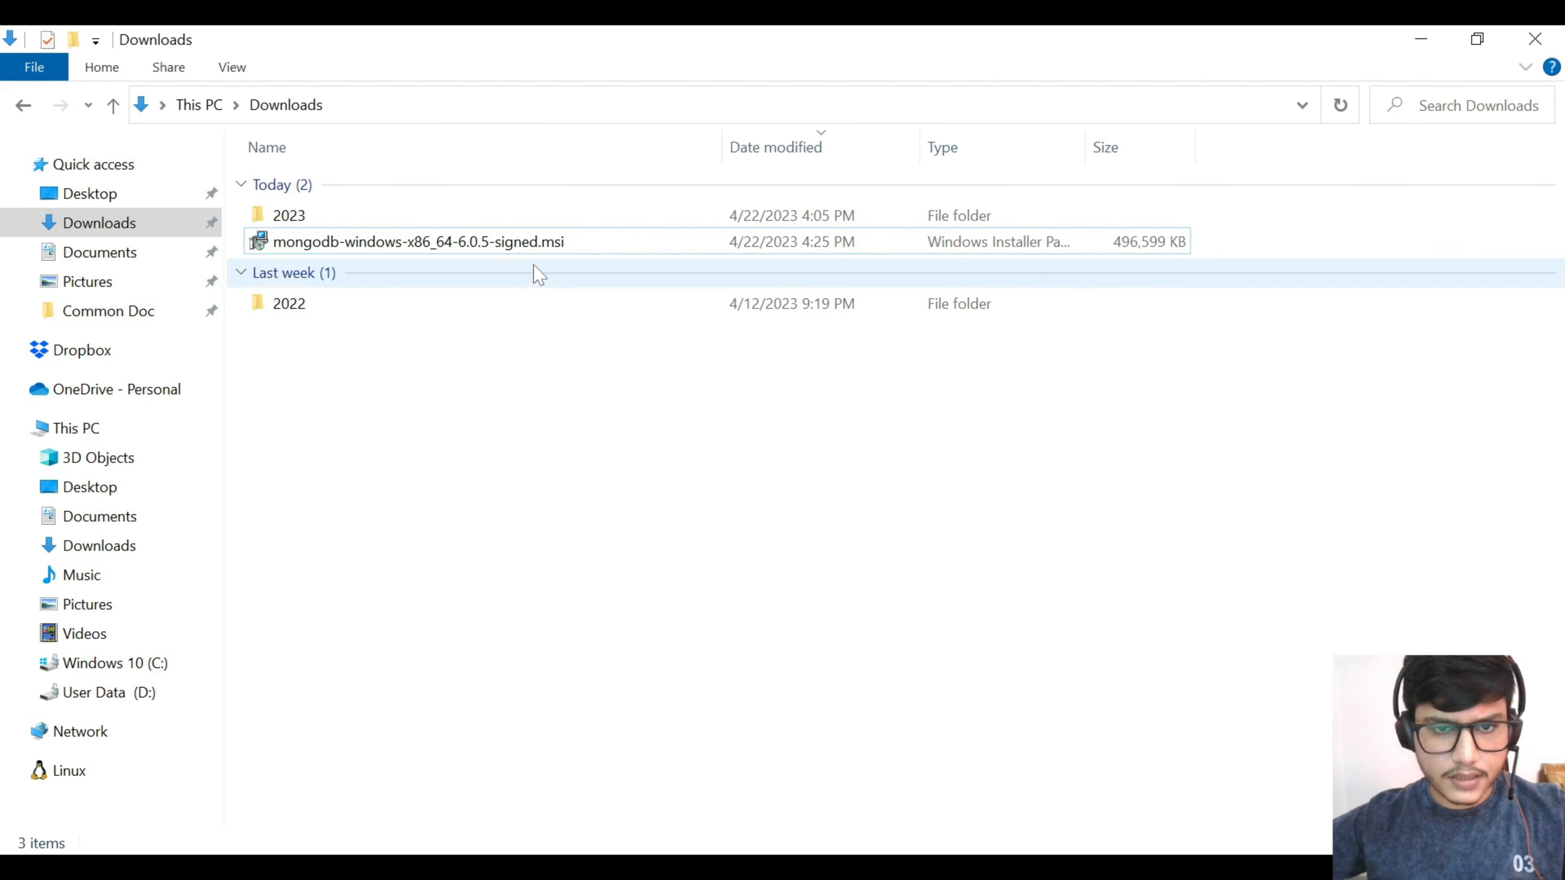
Launch mongodb-windows-x86_64-6.0.5-signed.msi from the Downloads folder in File Explorer, accept the licence agreement and choose the Complete setup type
double_click(535, 245)
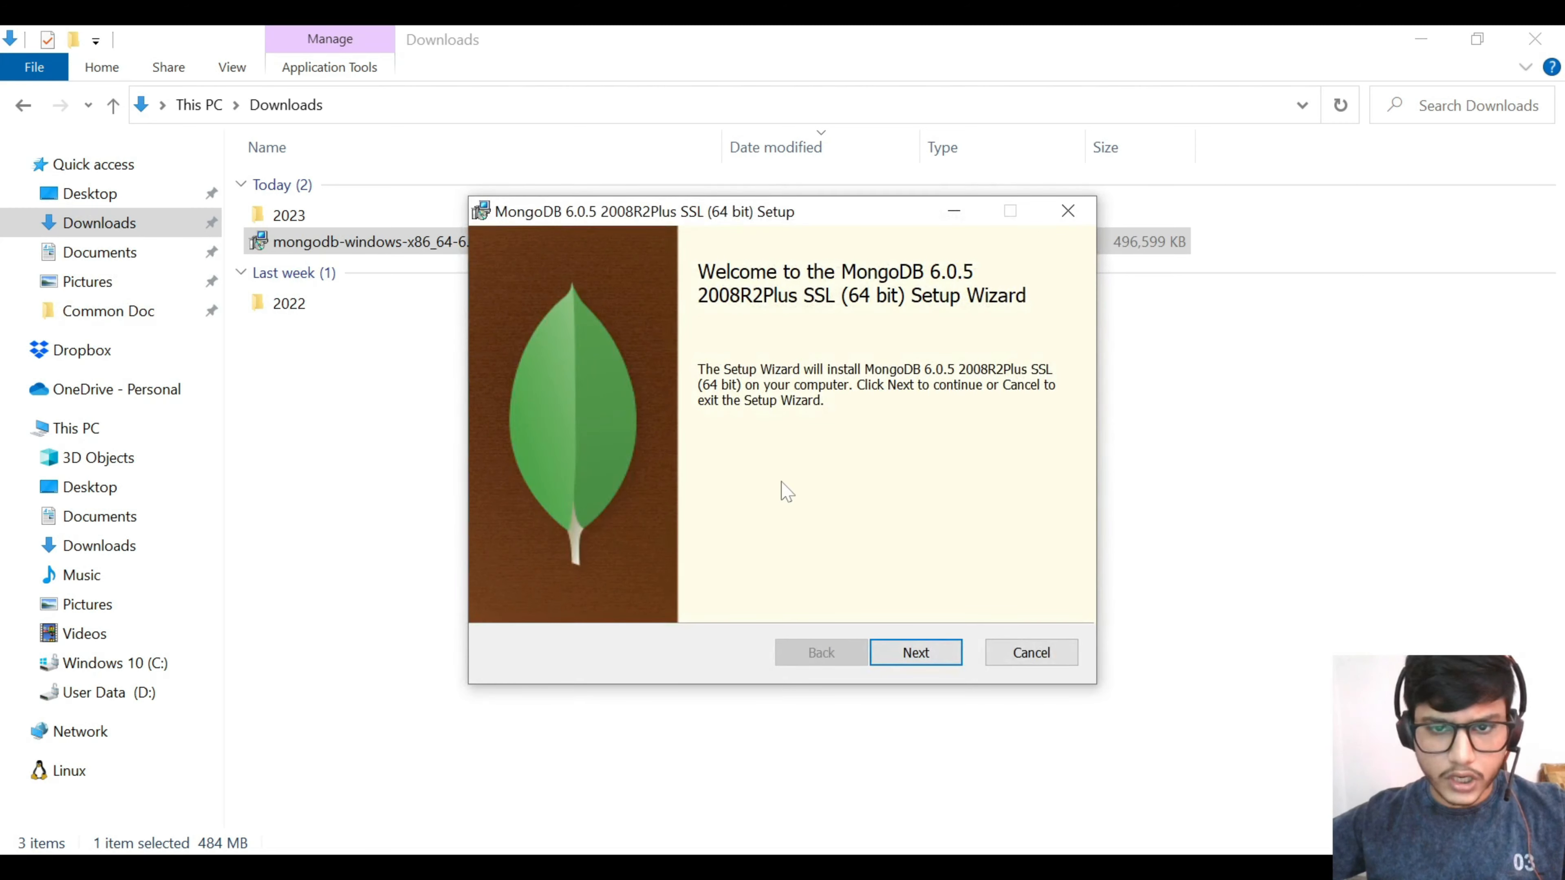
left_click(903, 657)
left_click(755, 593)
left_click(921, 650)
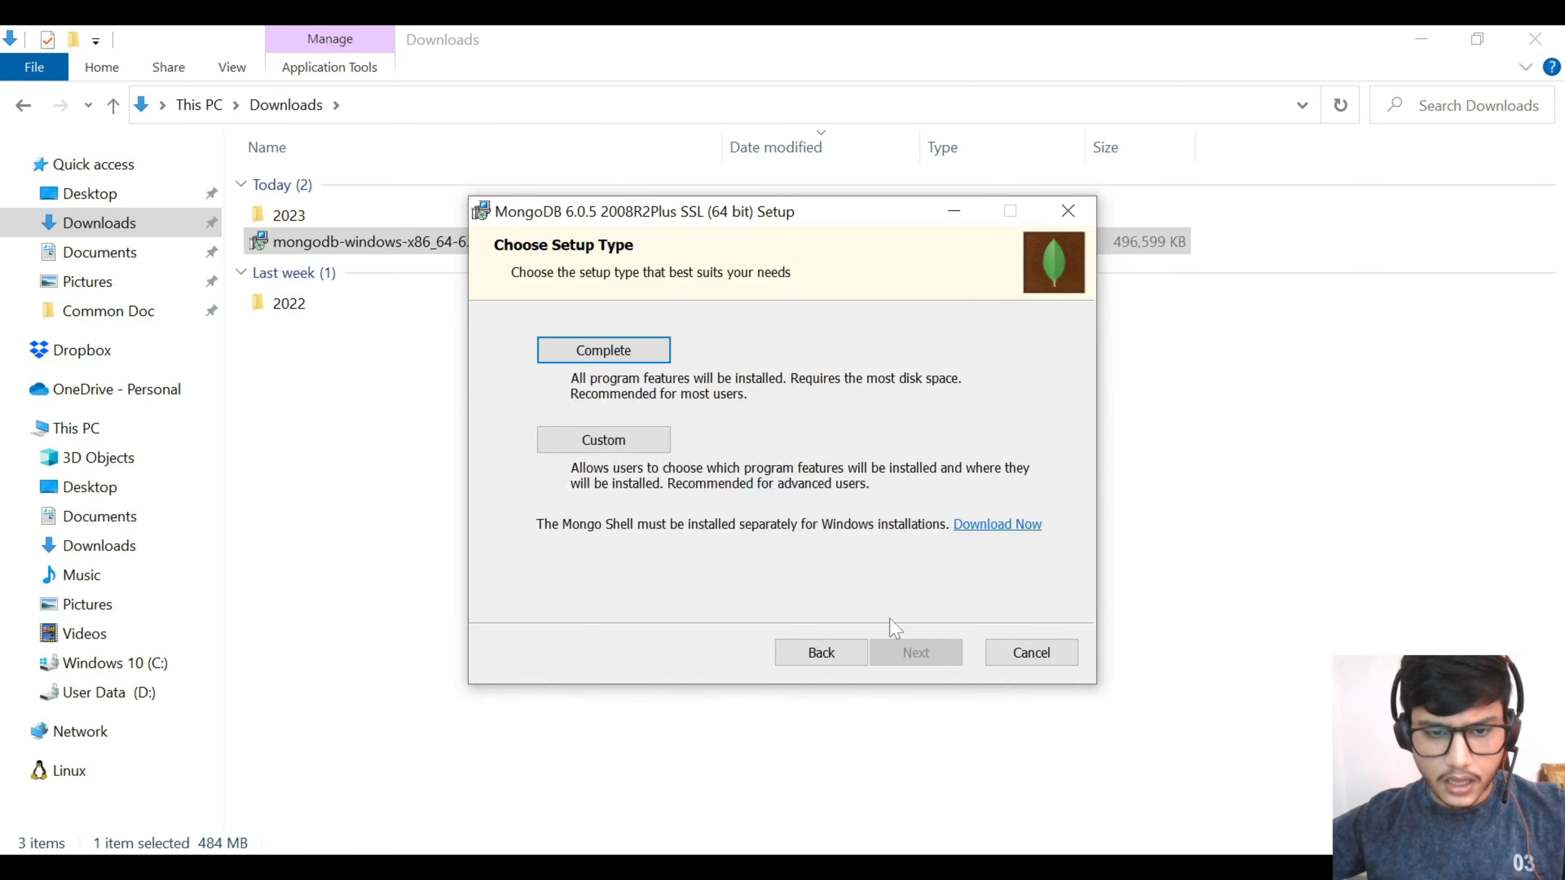
left_click(606, 352)
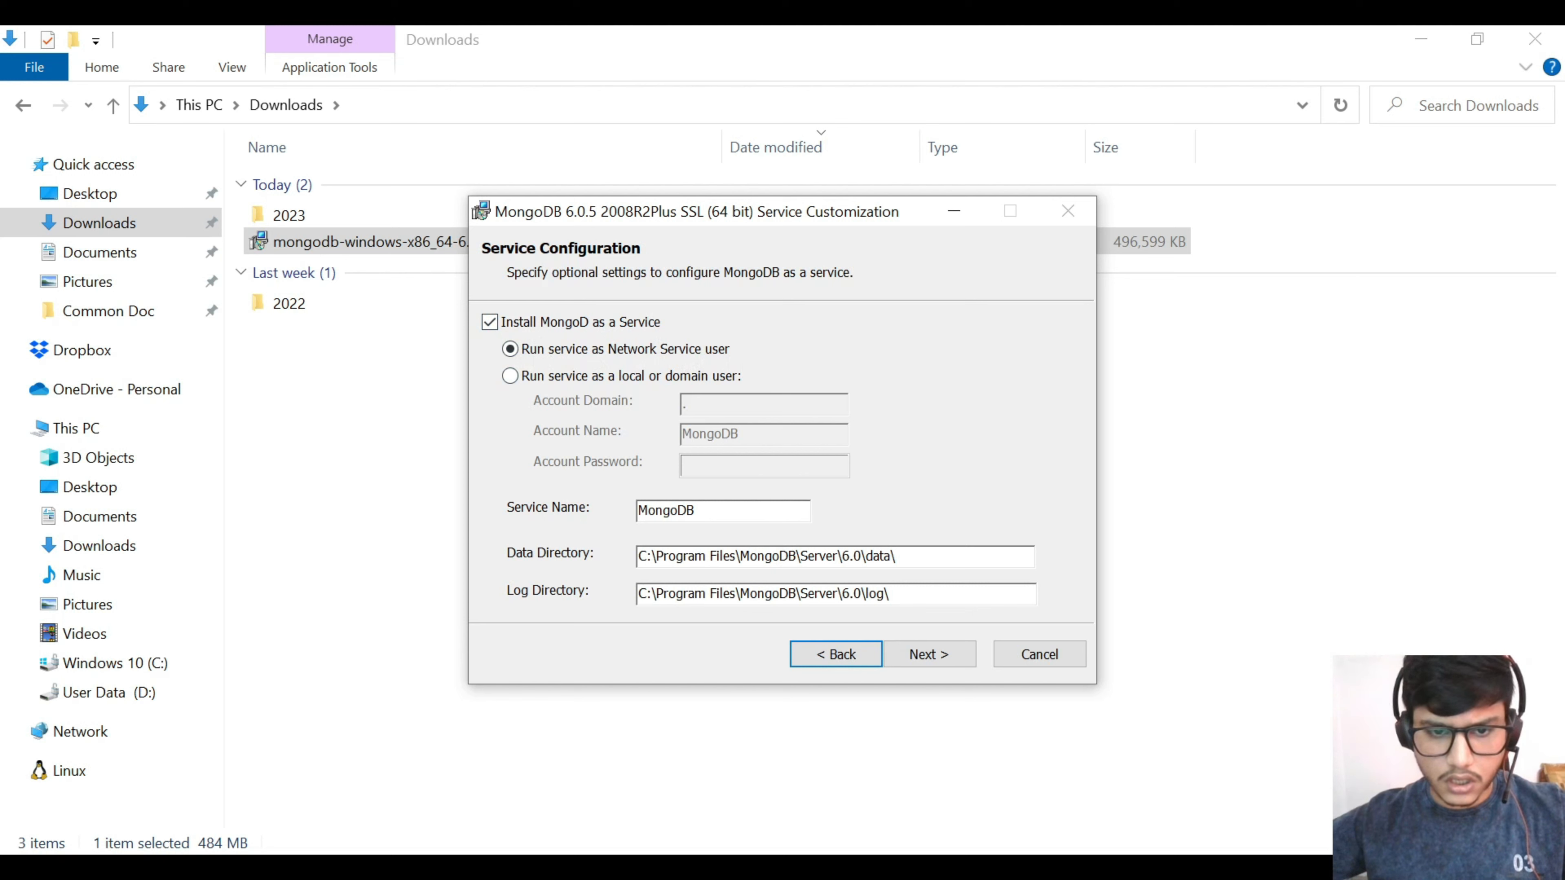
Install MongoDB as a Network Service user service with MongoDB Compass included, and finish the setup wizard
left_click(897, 655)
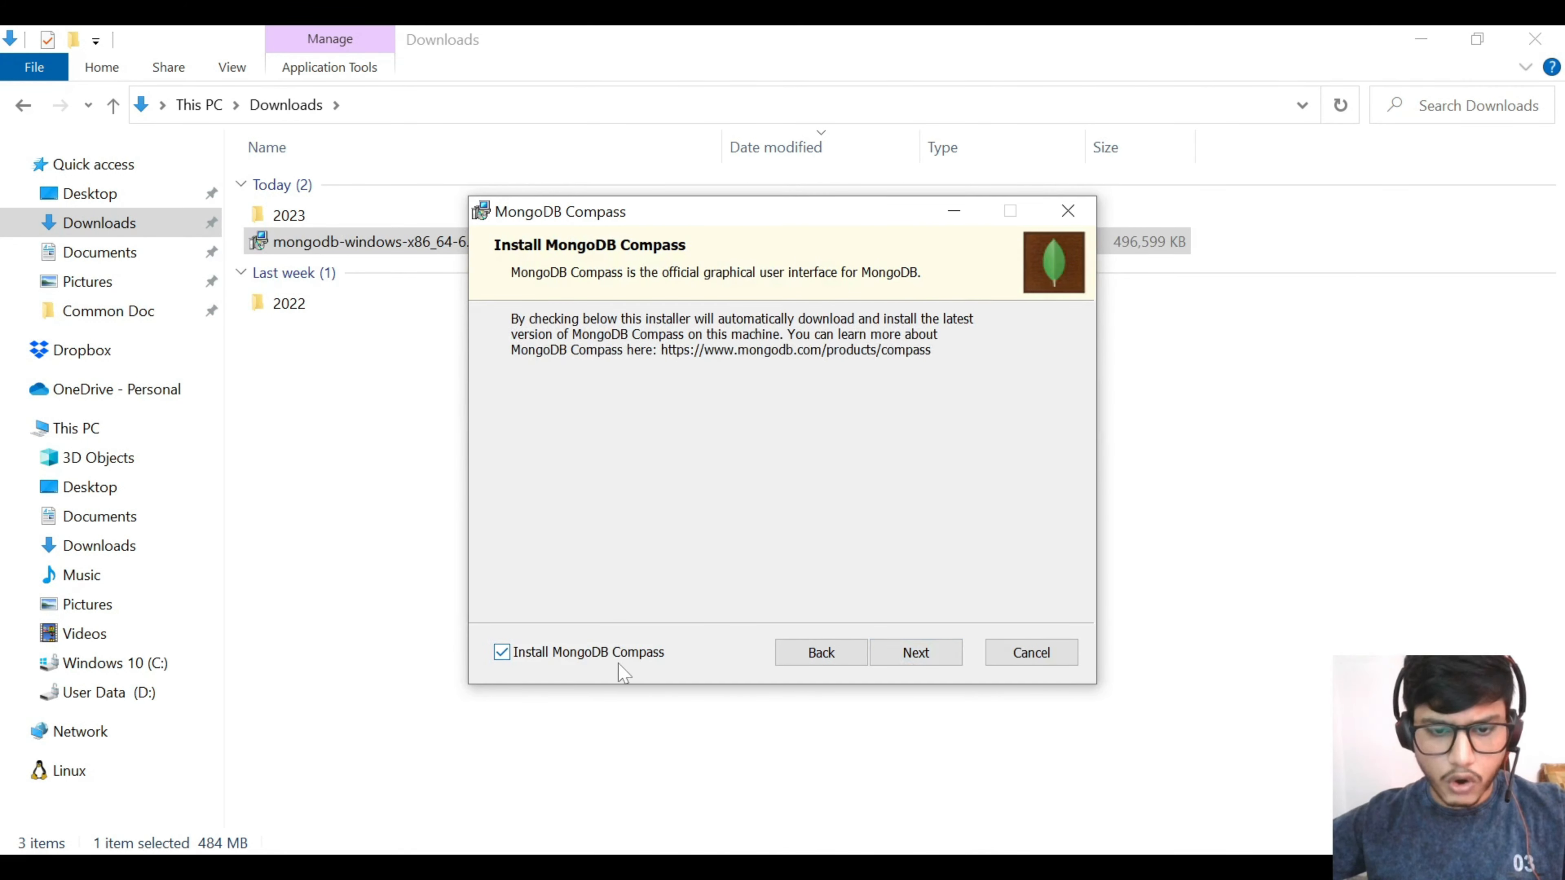
left_click(502, 653)
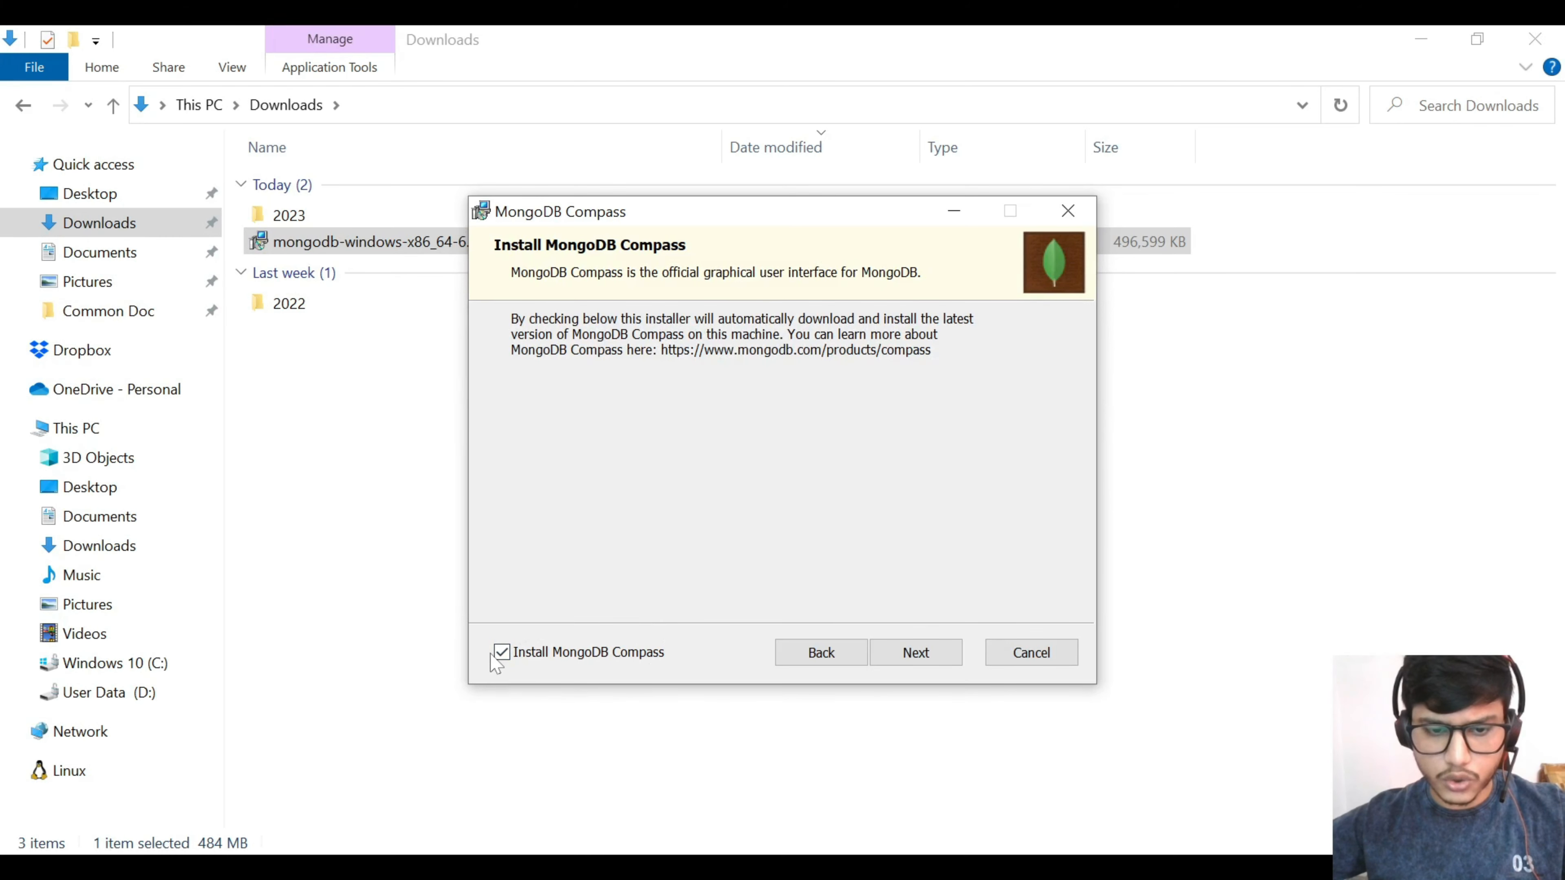
left_click(935, 658)
left_click(936, 658)
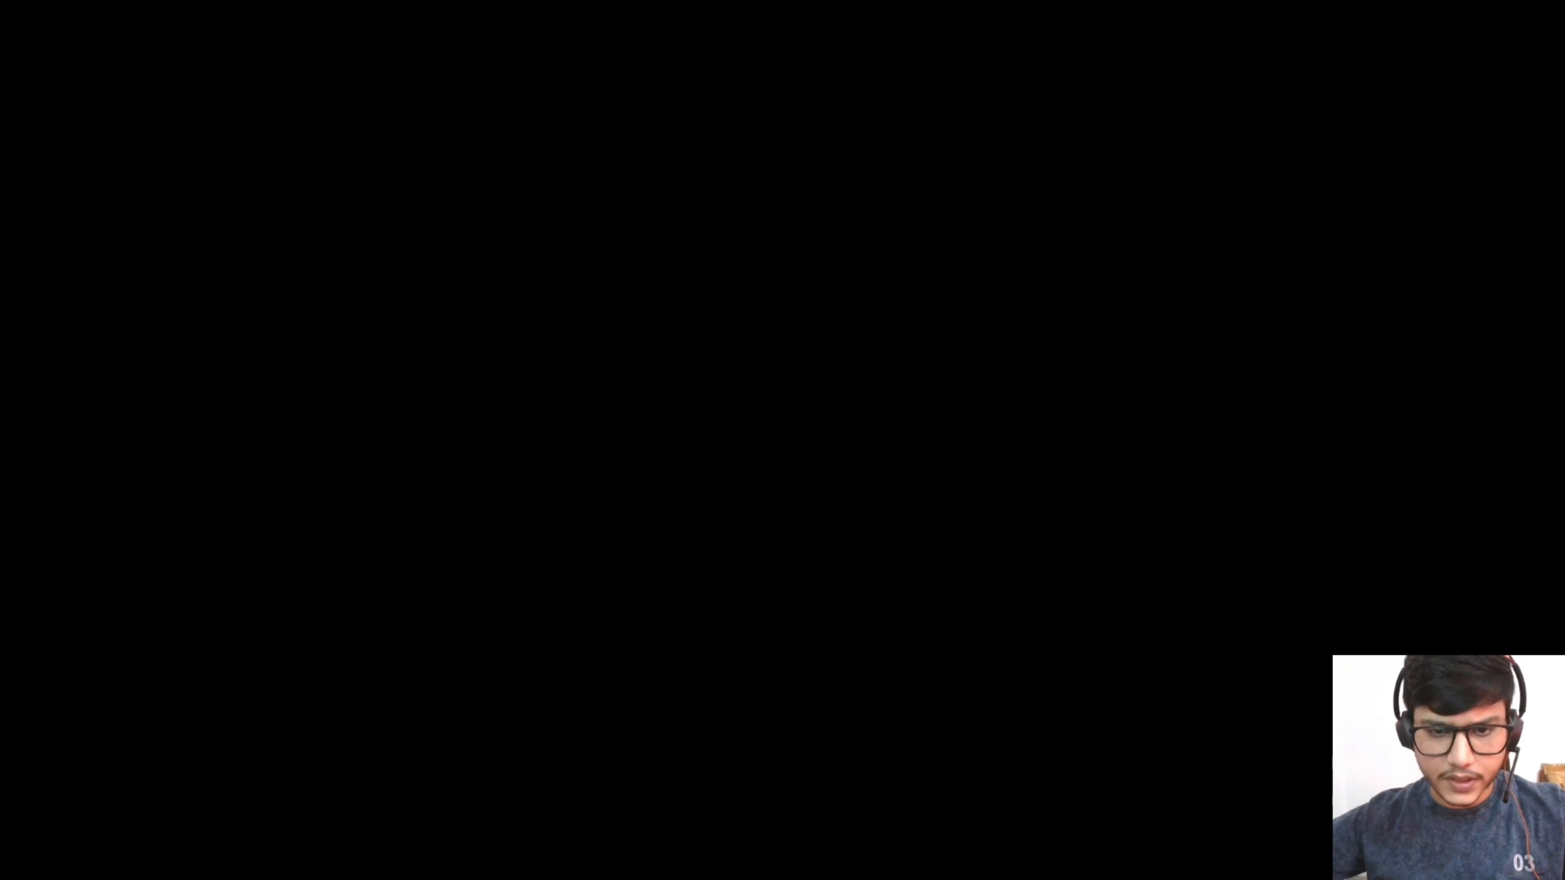
left_click(768, 569)
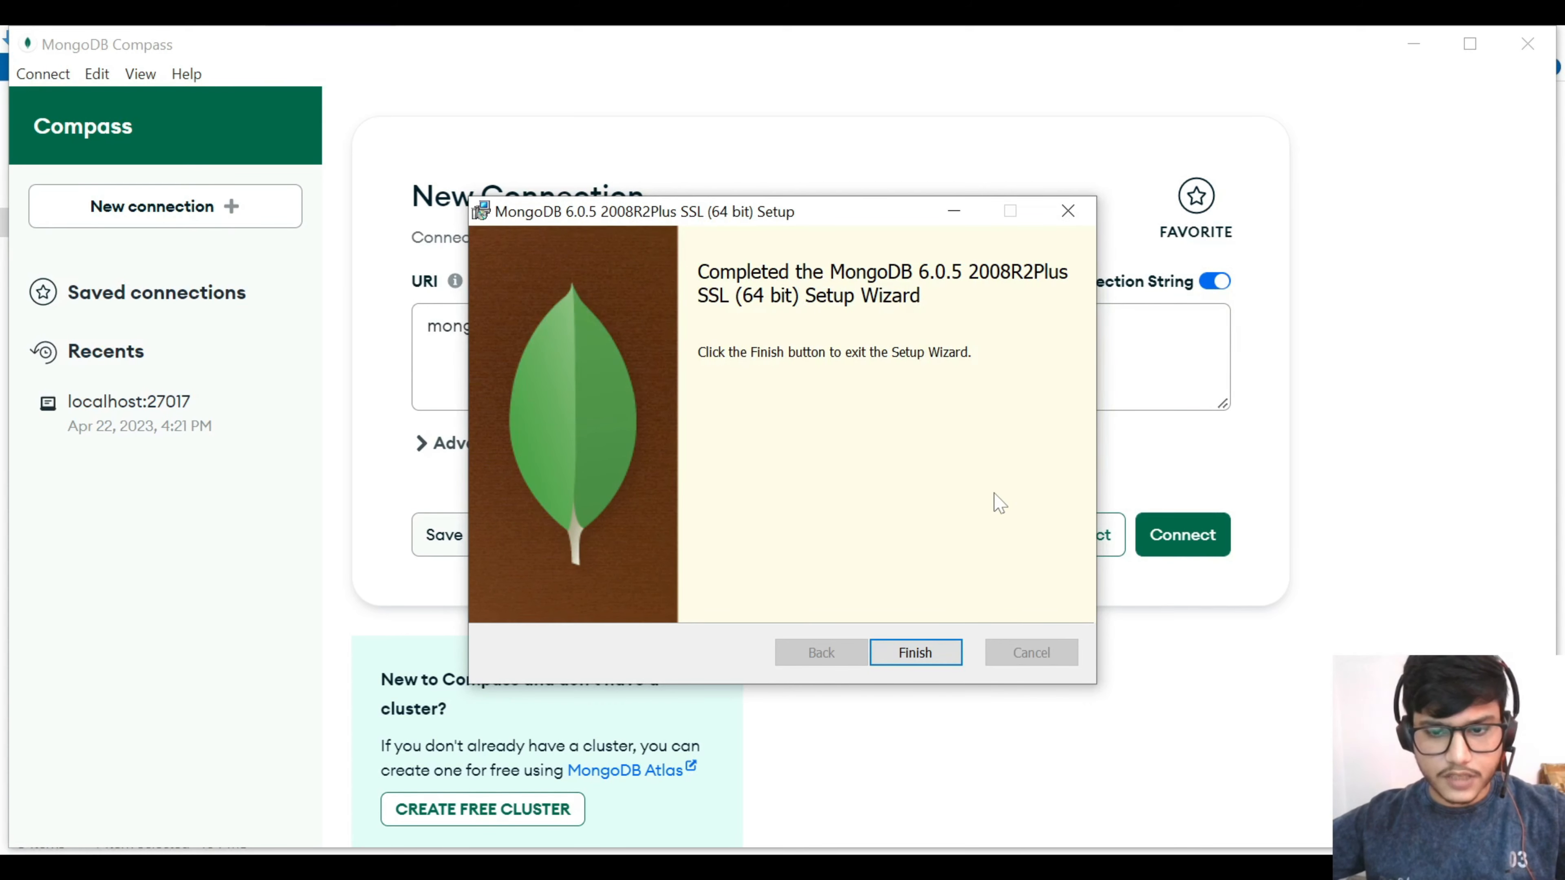
left_click(938, 658)
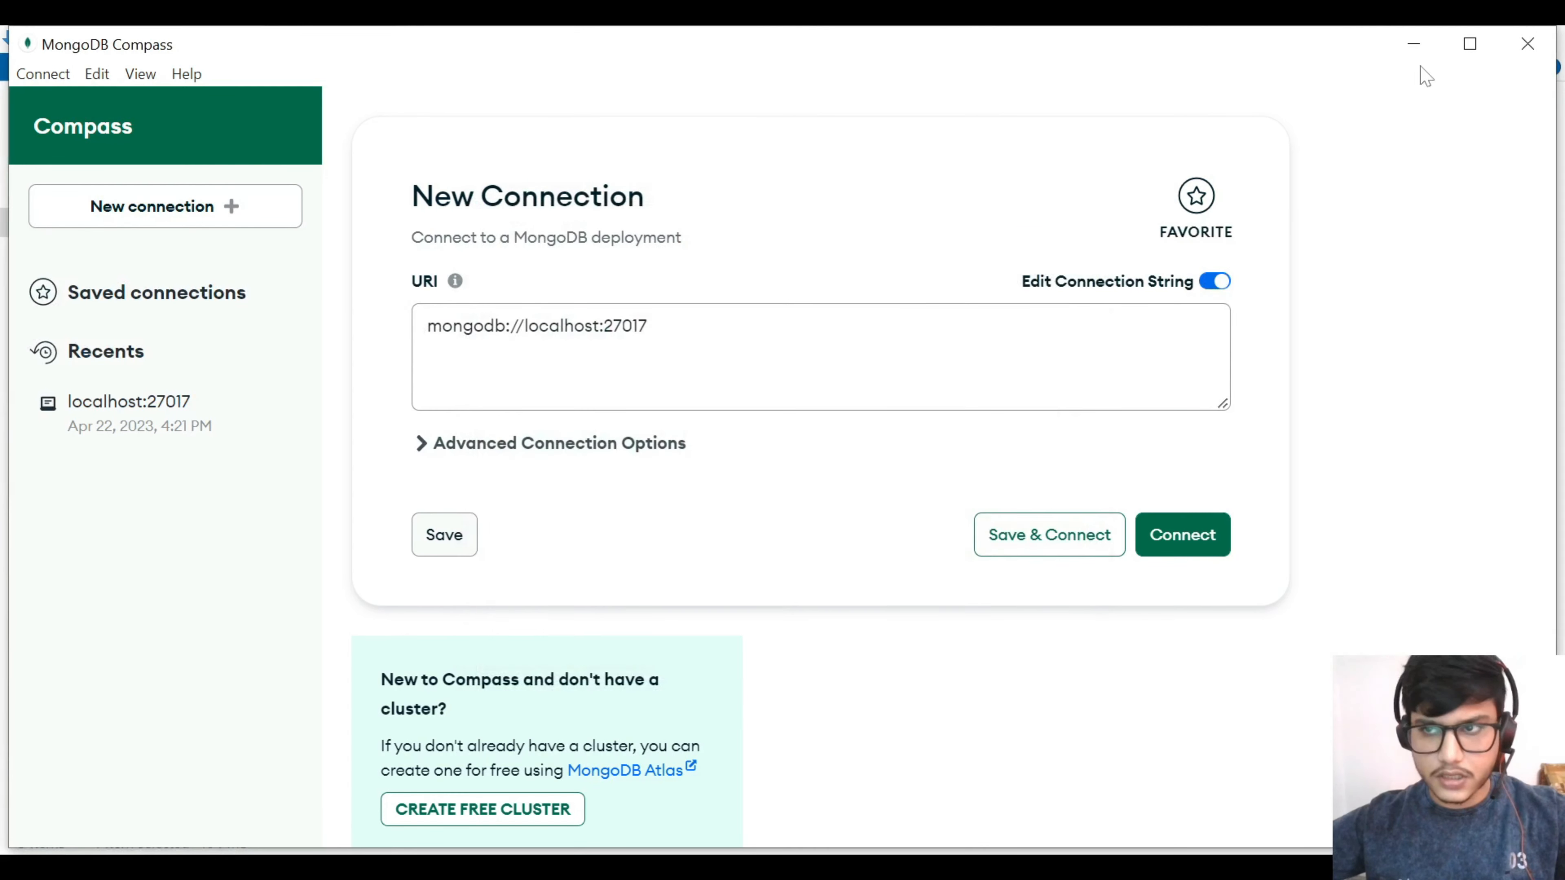
Maximize MongoDB Compass and examine the host and port parts of the new connection's URI
left_click(1471, 44)
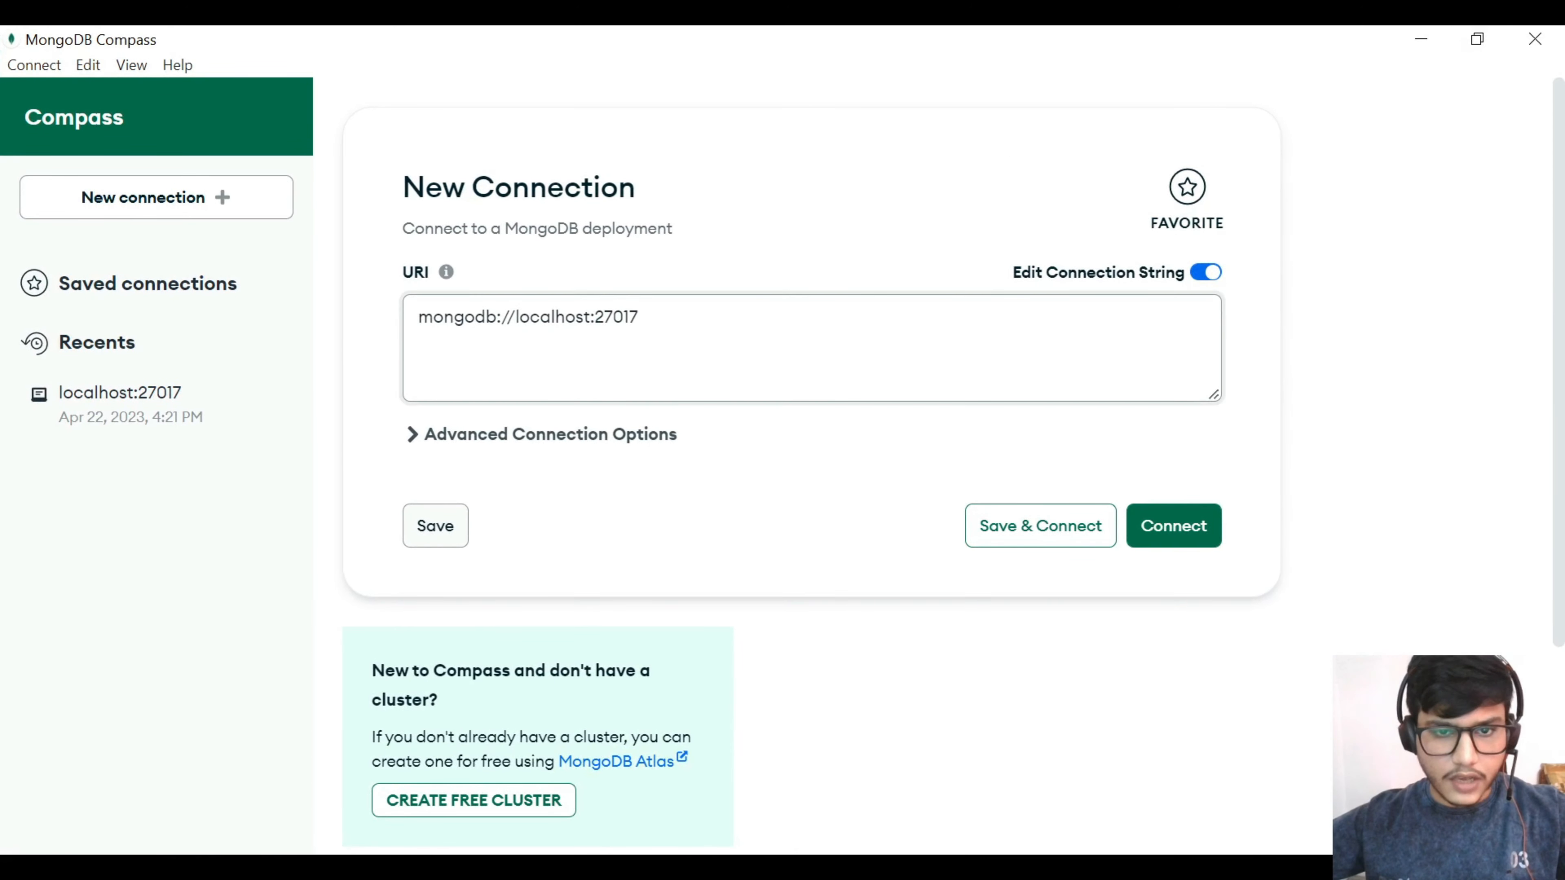
left_click_drag(639, 316, 418, 317)
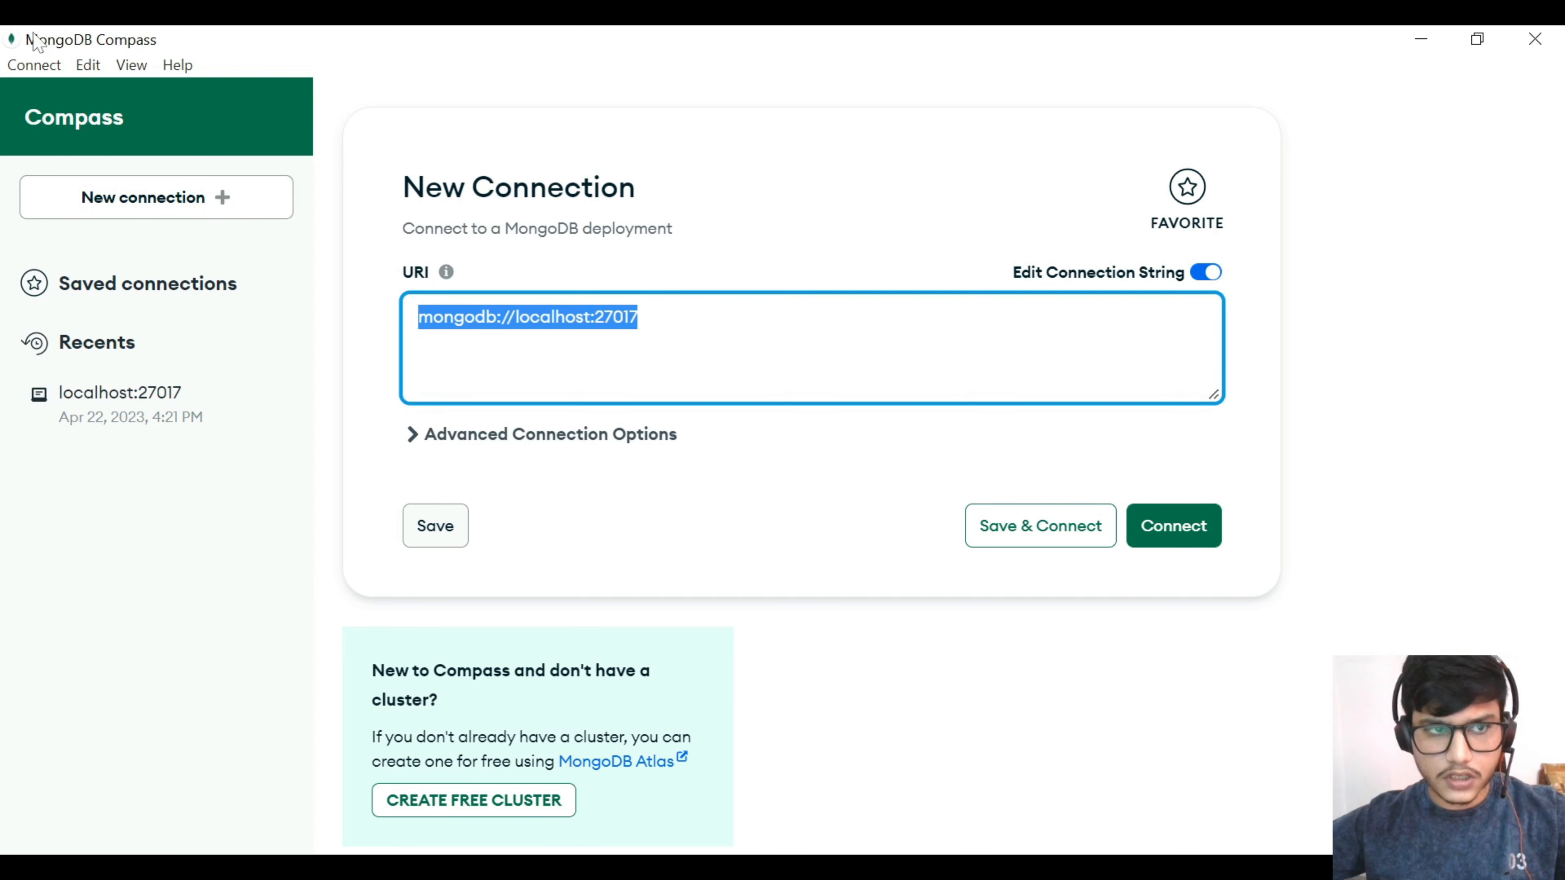
left_click(641, 316)
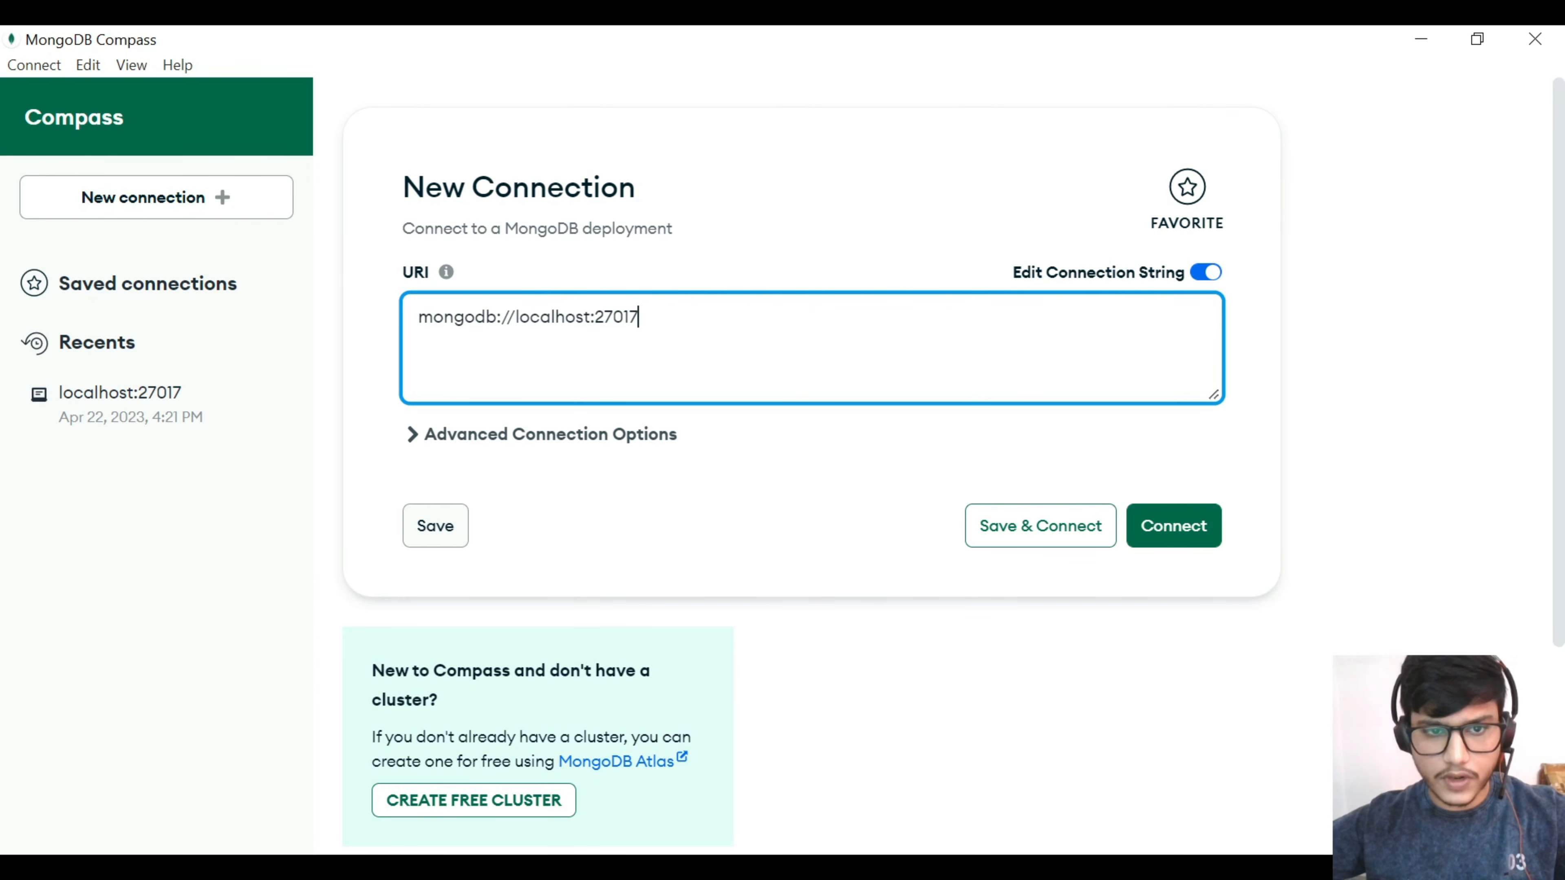
left_click_drag(641, 317, 417, 317)
left_click(502, 317)
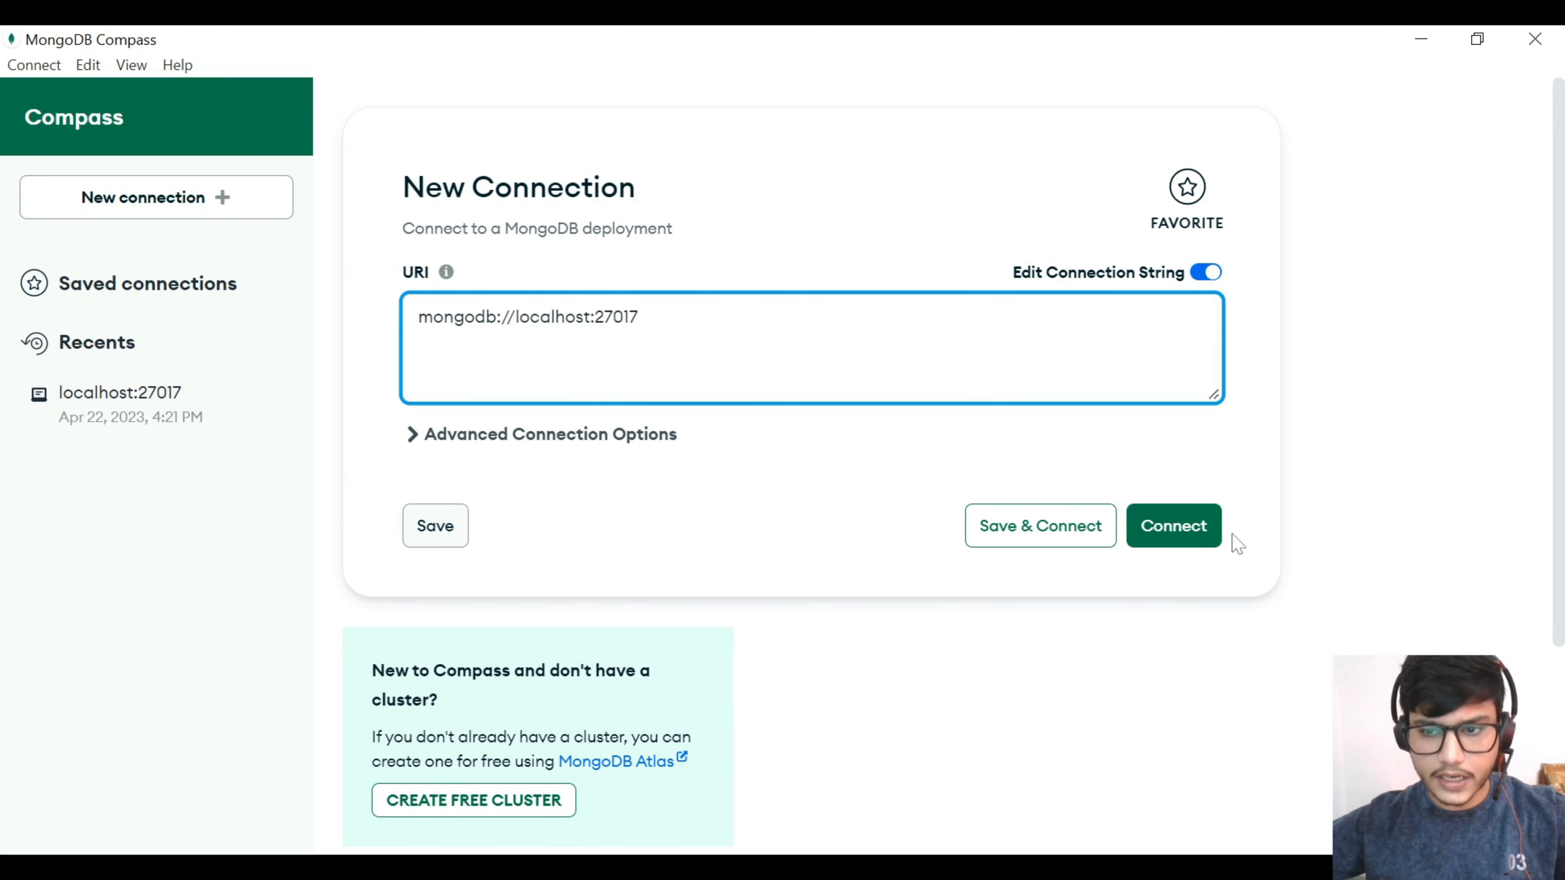
key("ctrl+a")
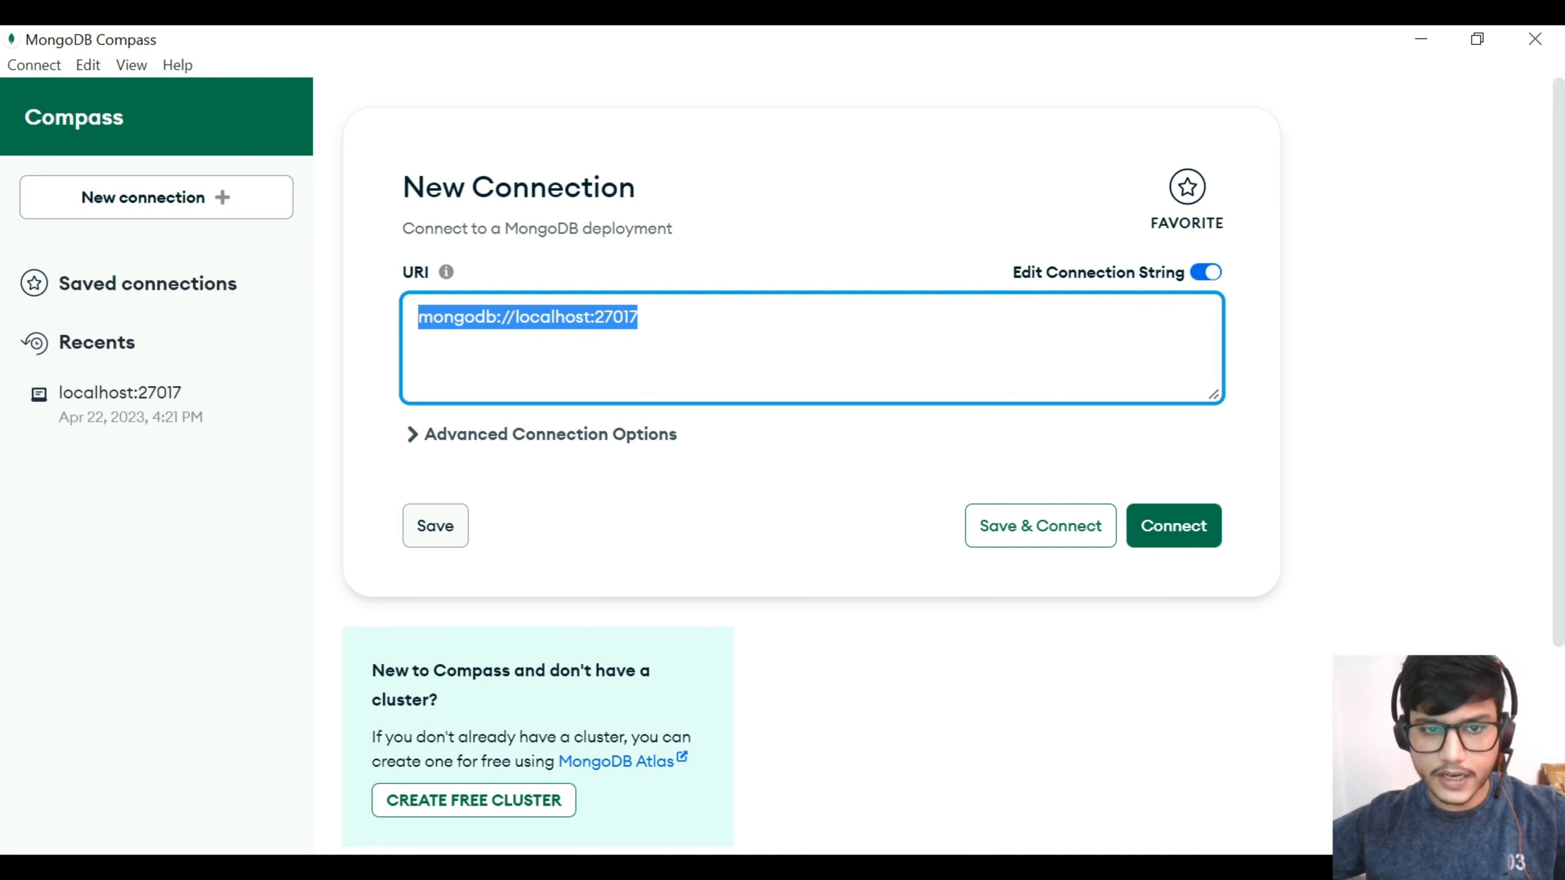
left_click(497, 316)
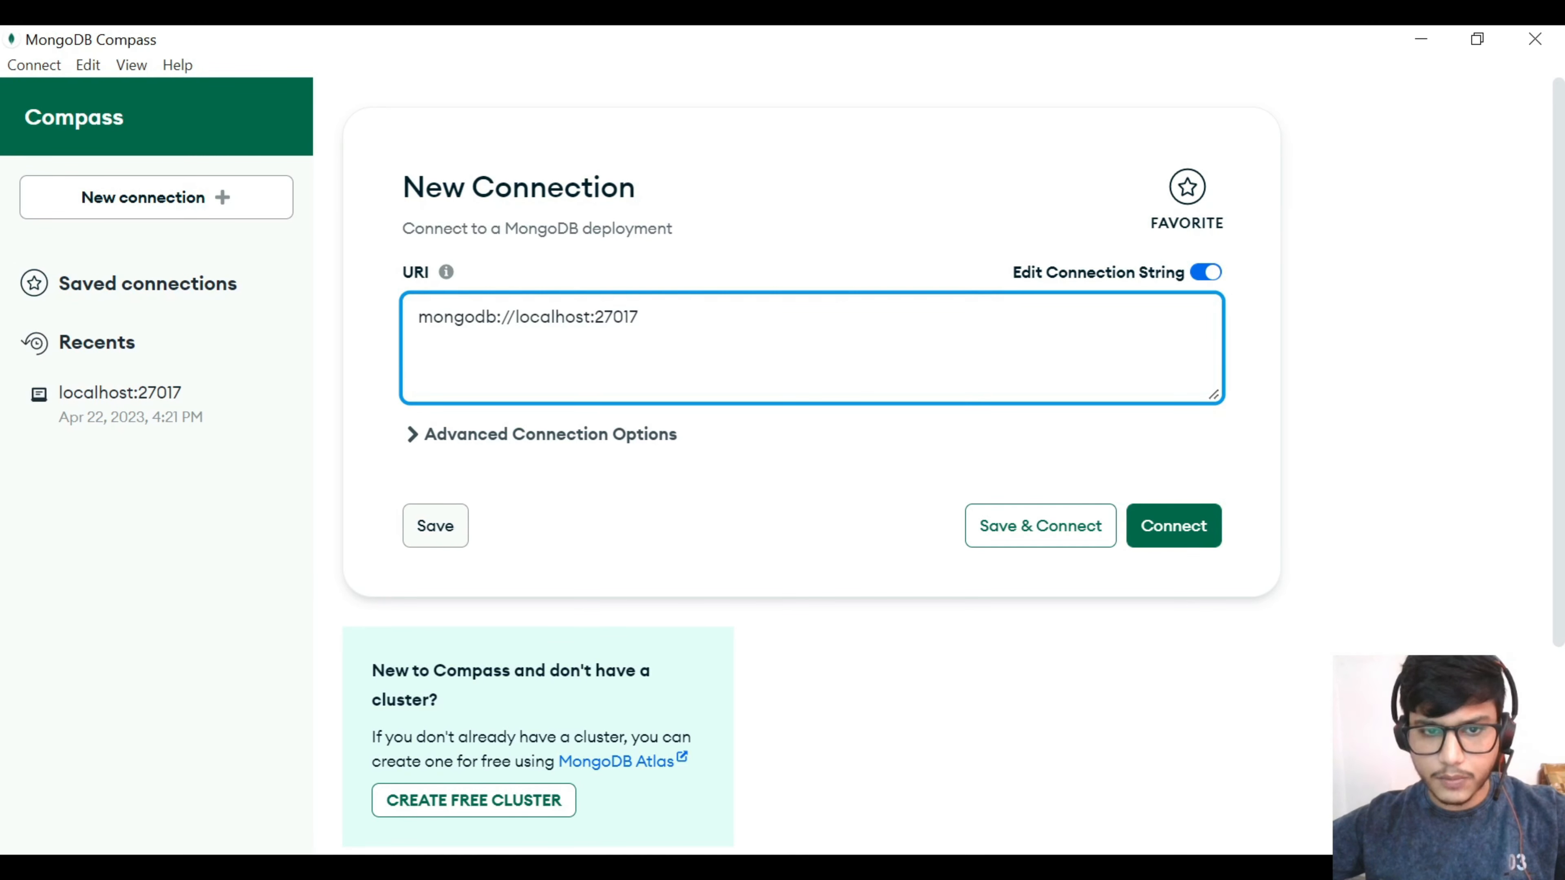
left_click_drag(515, 316, 594, 317)
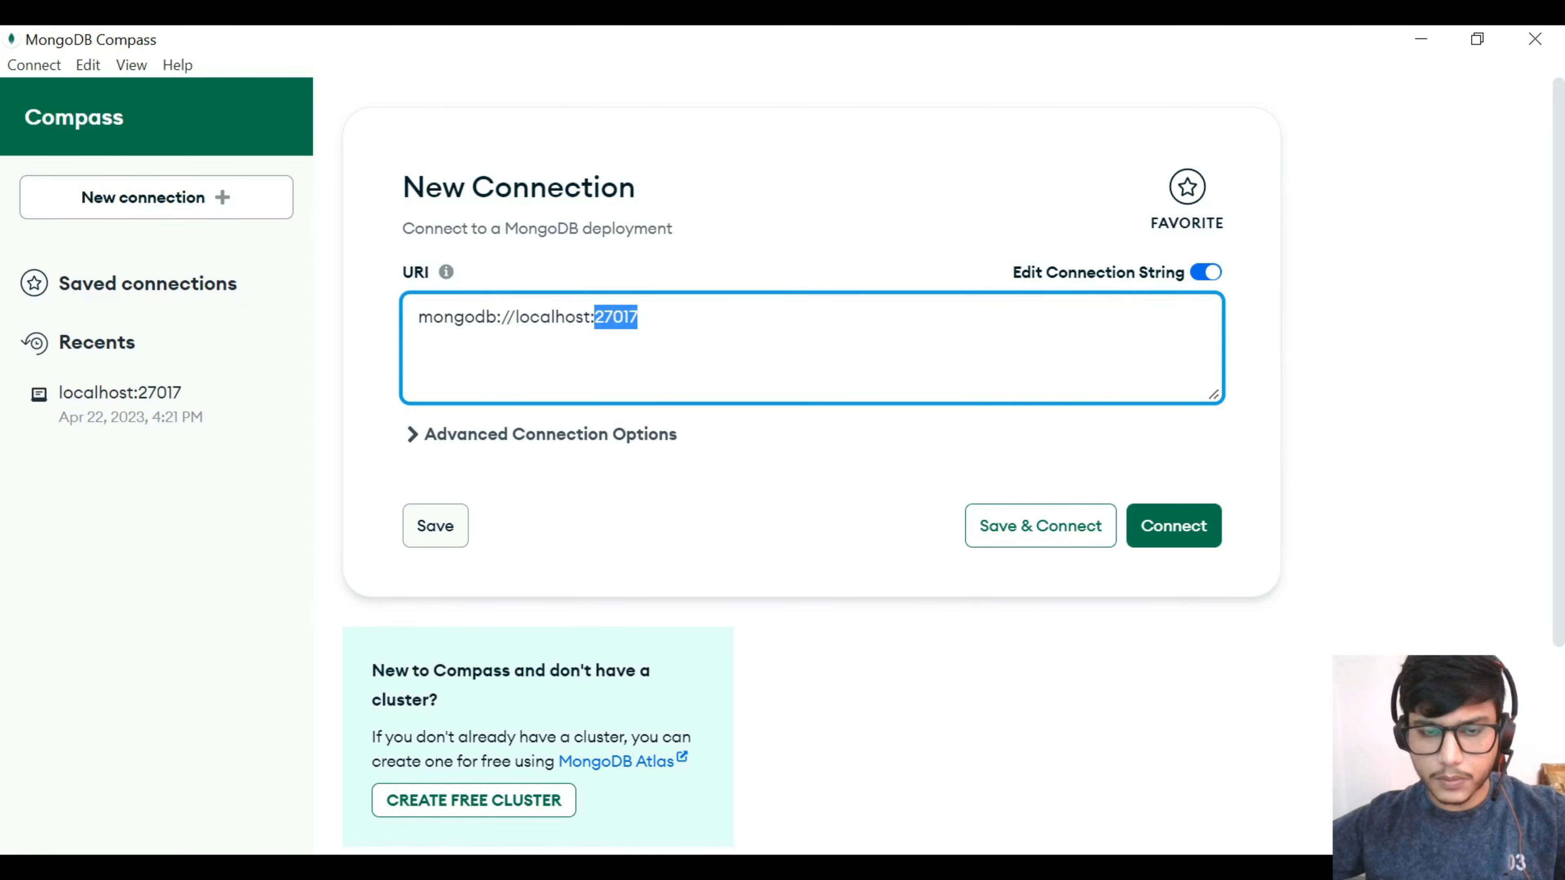
left_click_drag(639, 317, 419, 316)
left_click(541, 316)
left_click_drag(638, 316, 419, 316)
left_click(562, 417)
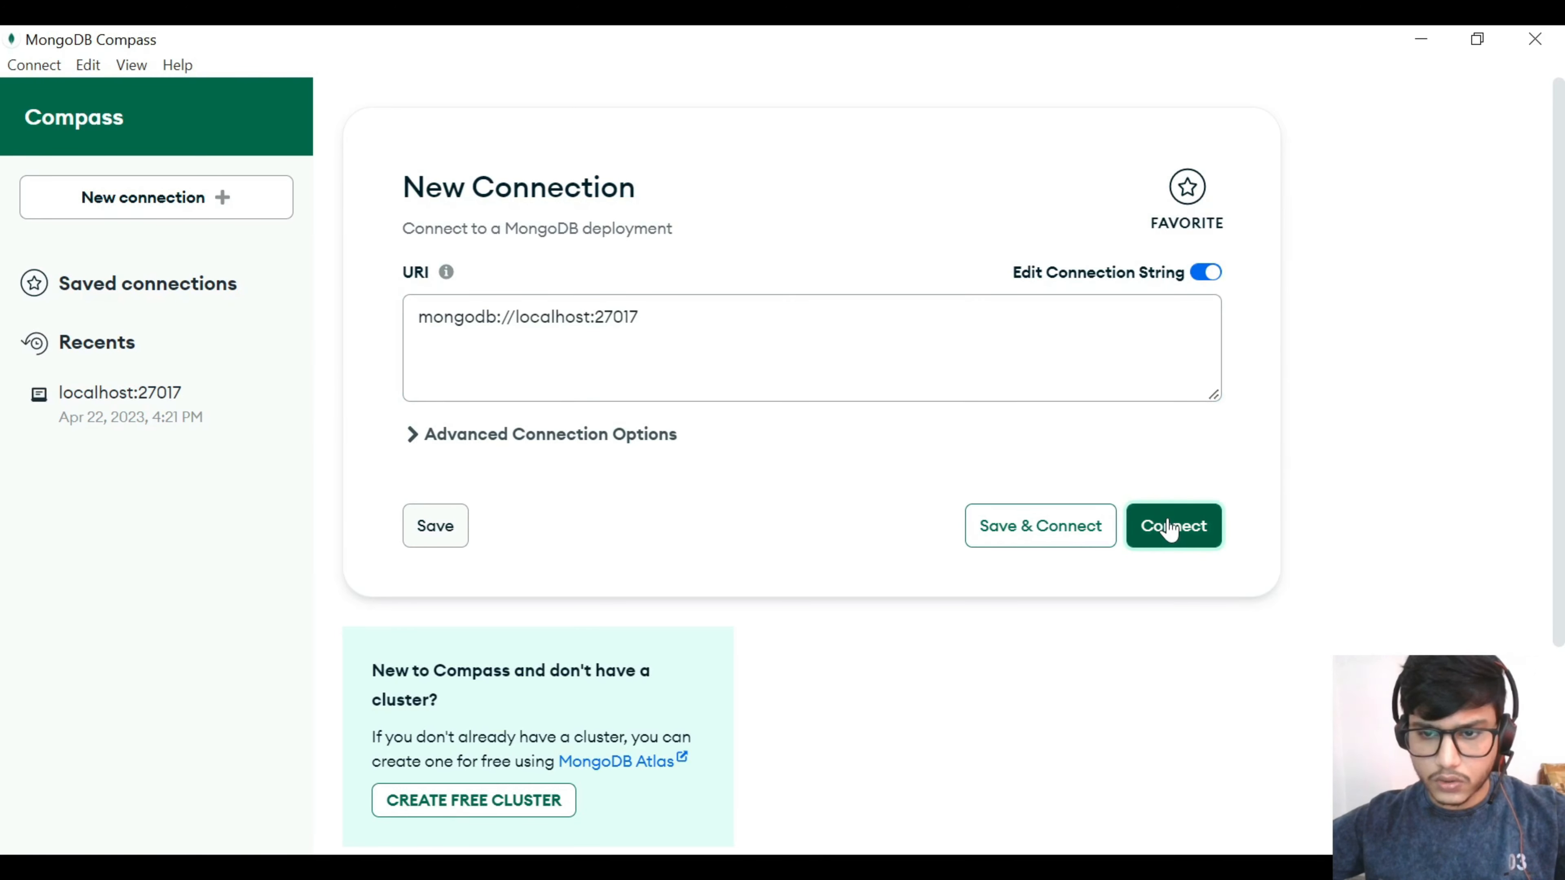
Connect to mongodb://localhost:27017 and view the document stored in the Sample database's Collection
left_click(1163, 532)
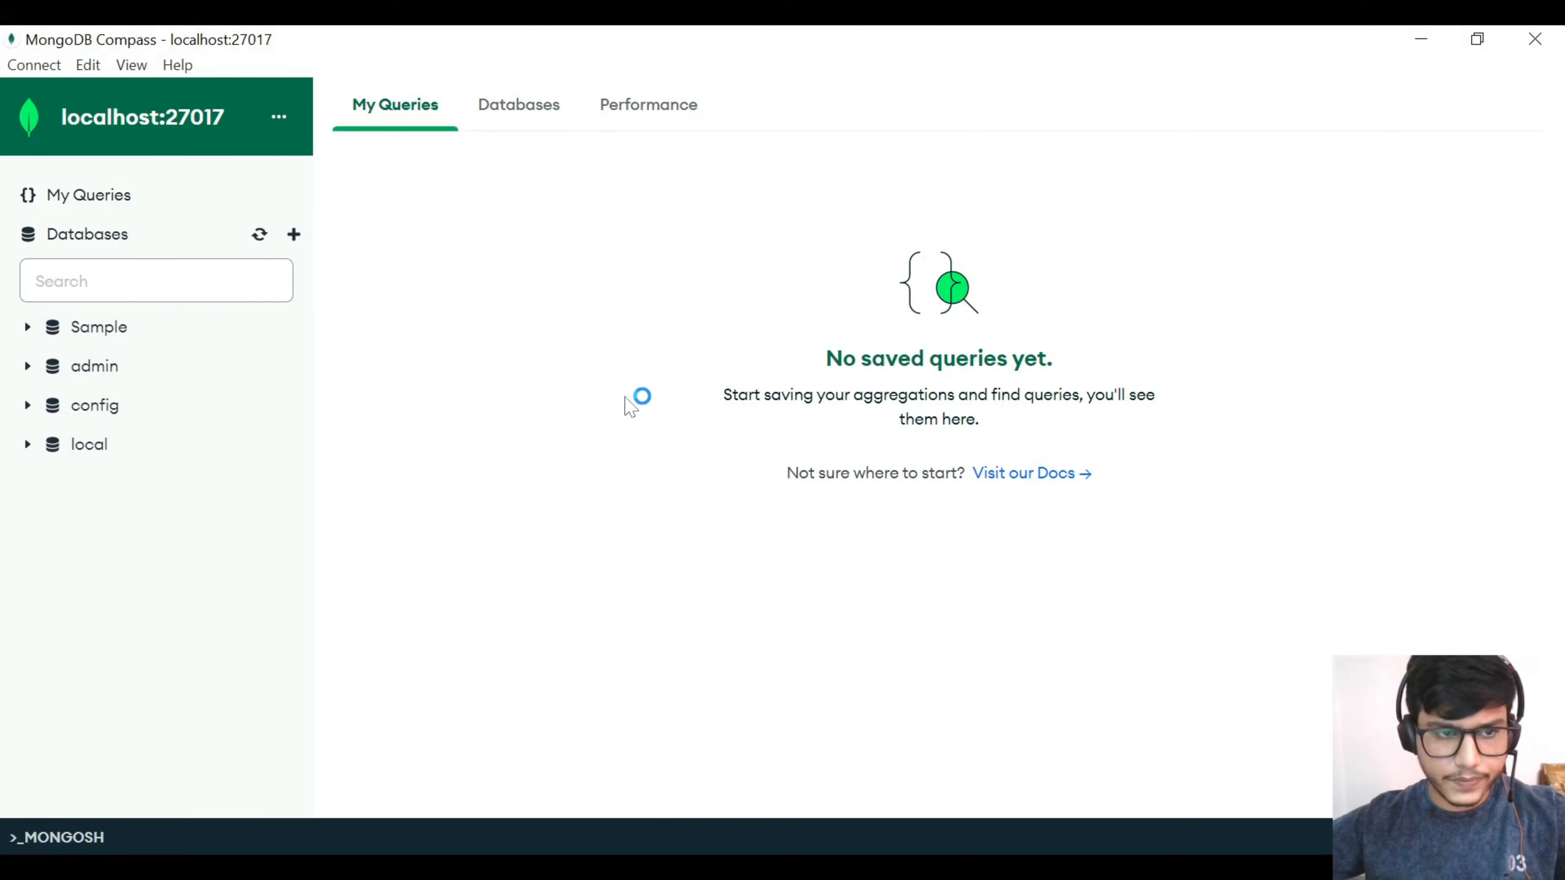
left_click(86, 329)
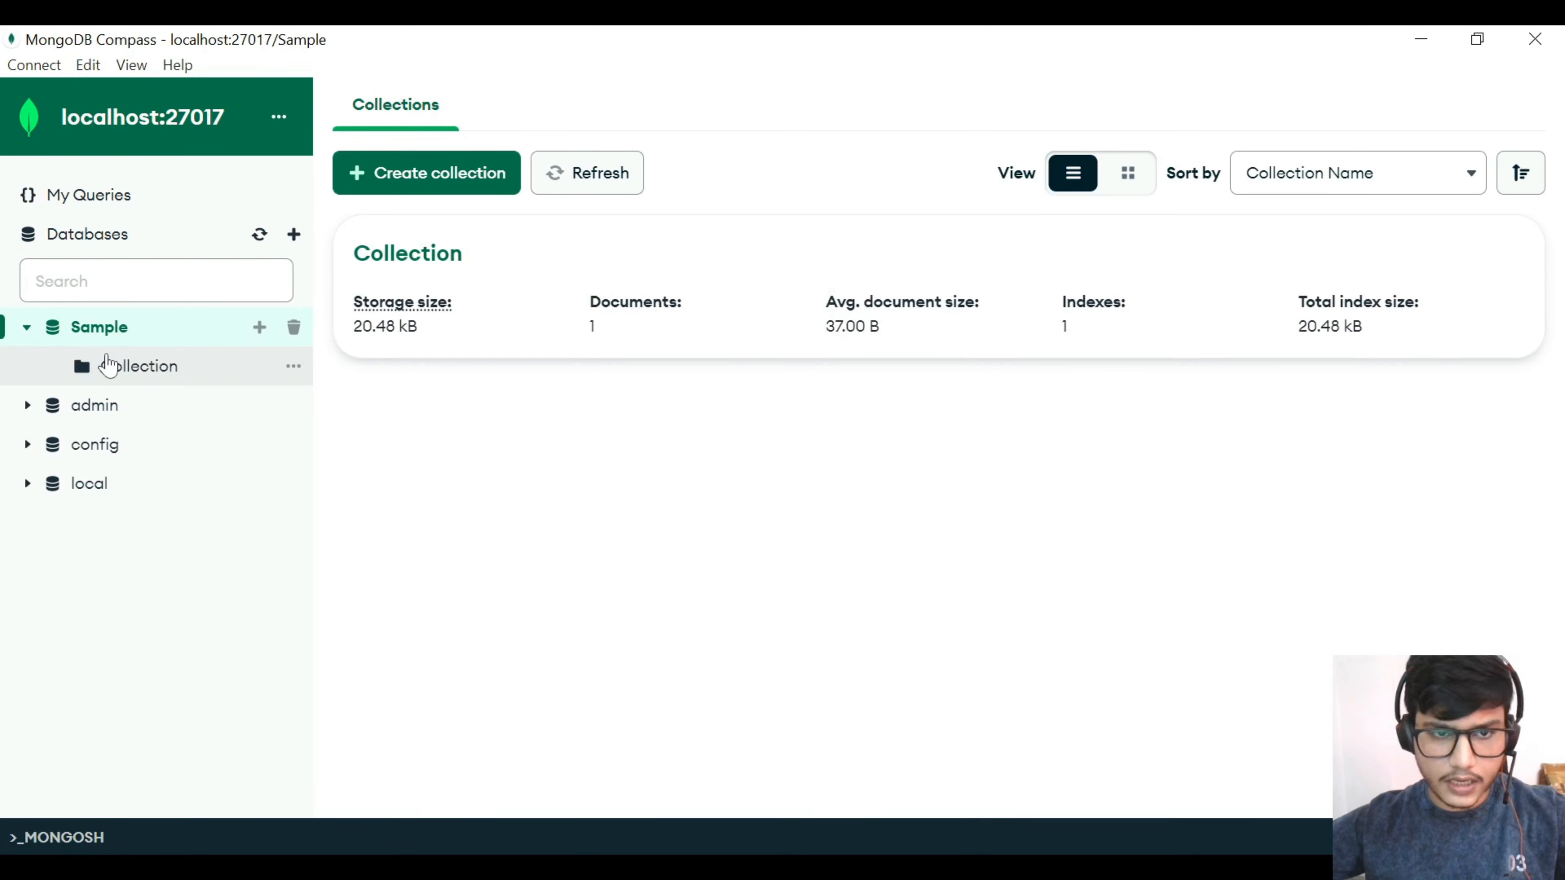
left_click(111, 373)
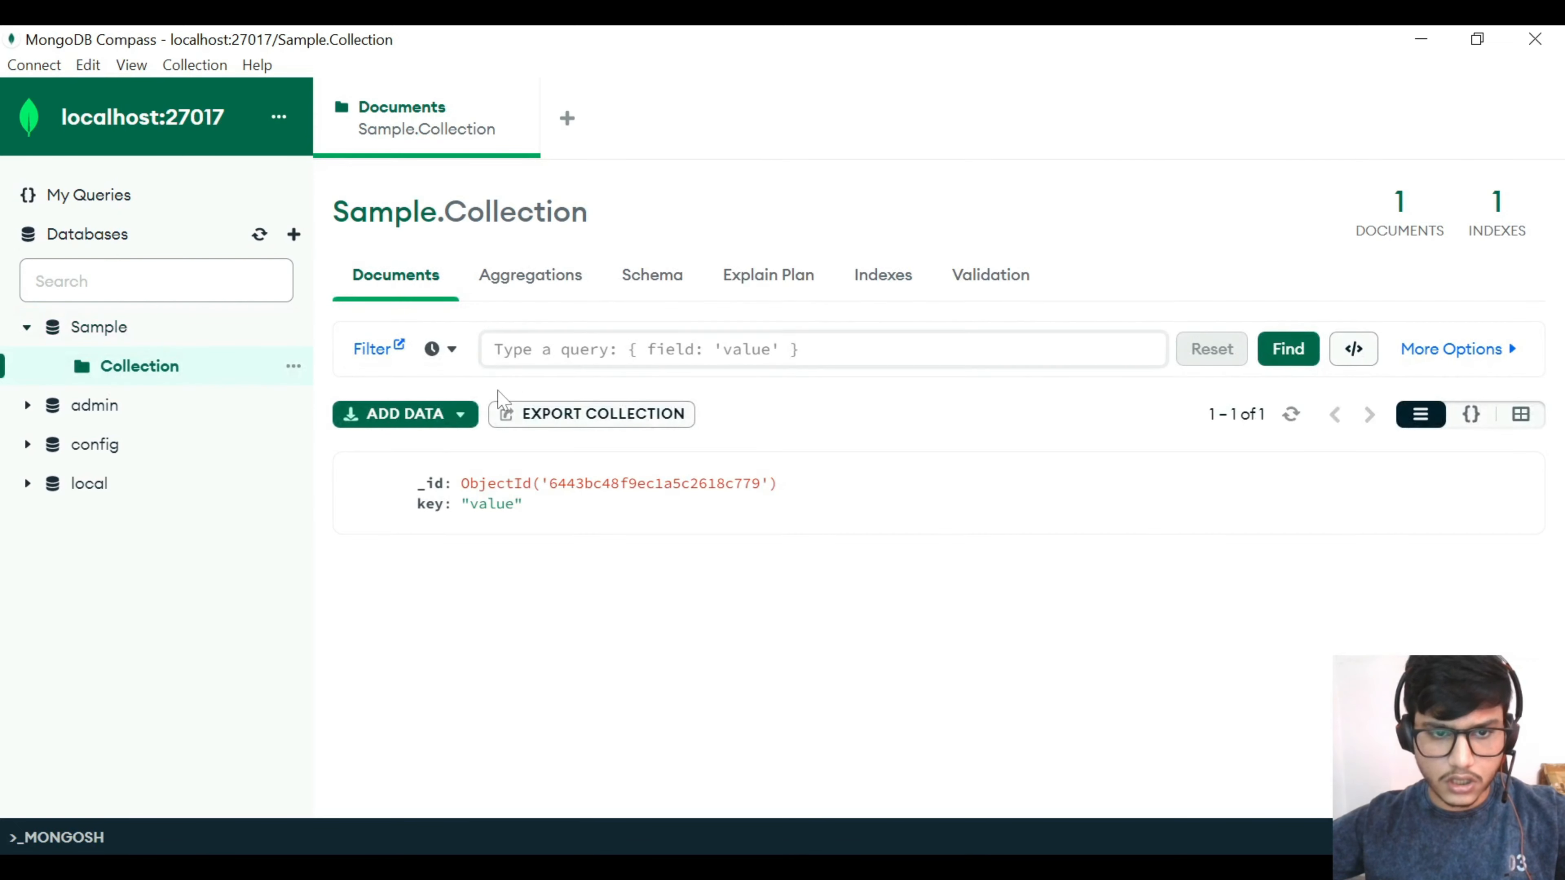
left_click_drag(418, 487, 524, 505)
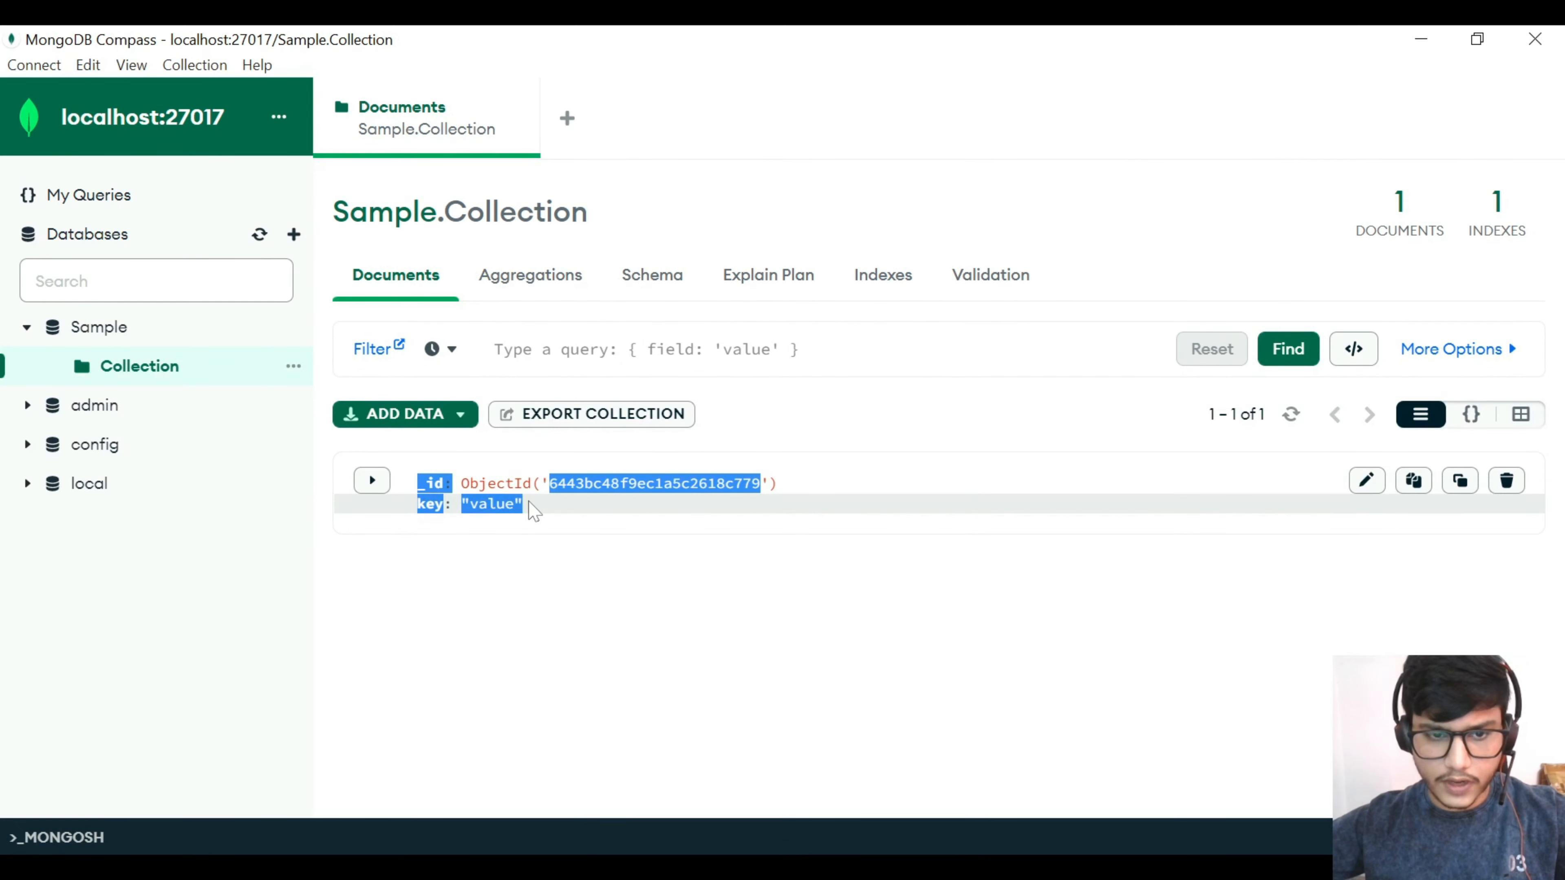
left_click(454, 507)
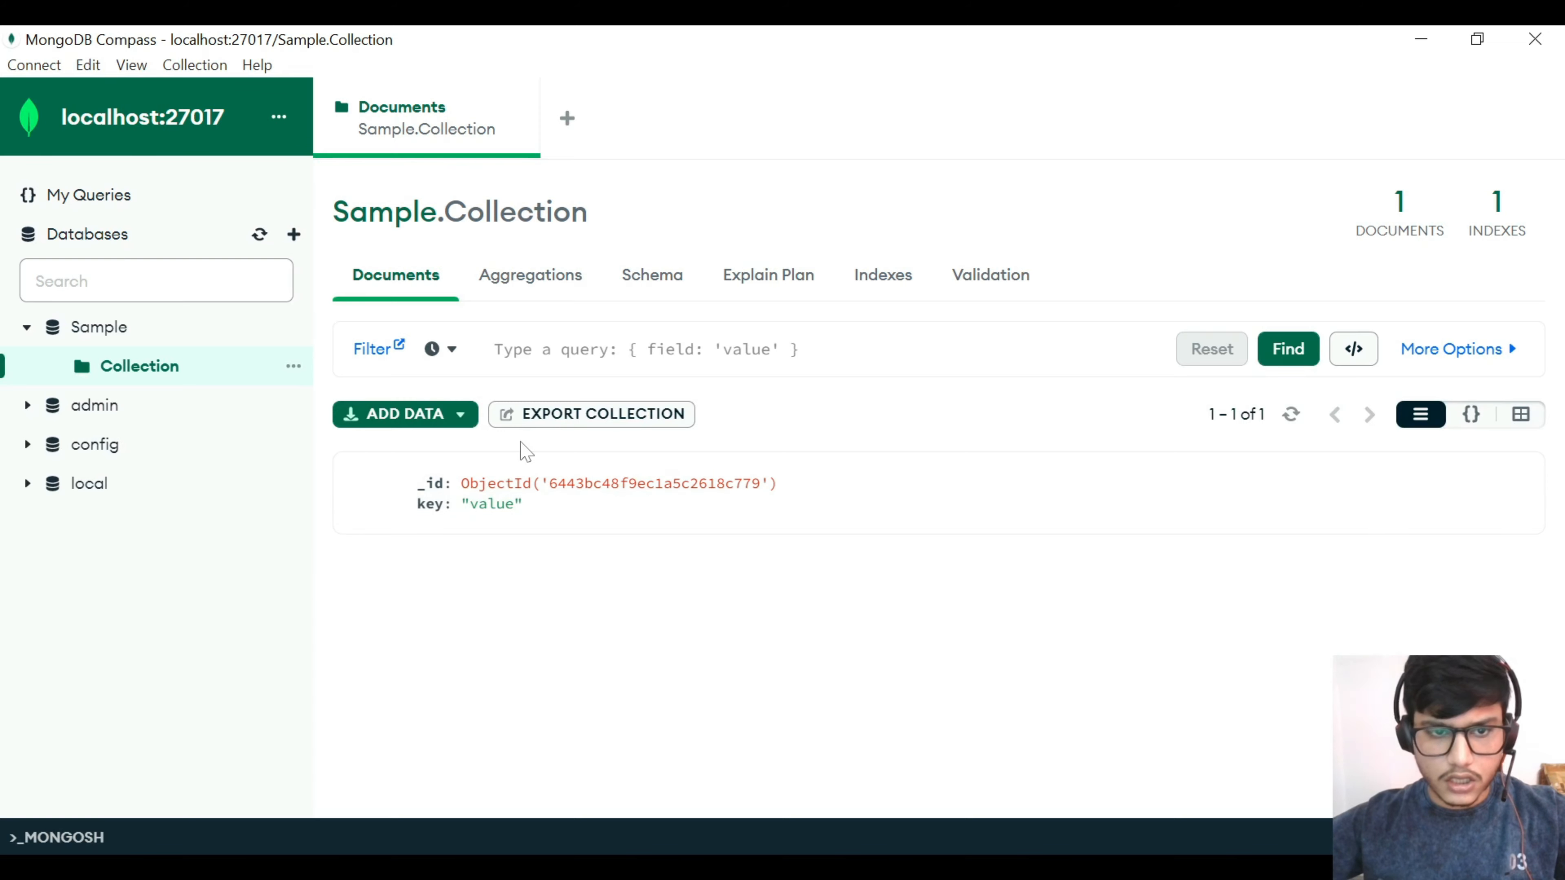